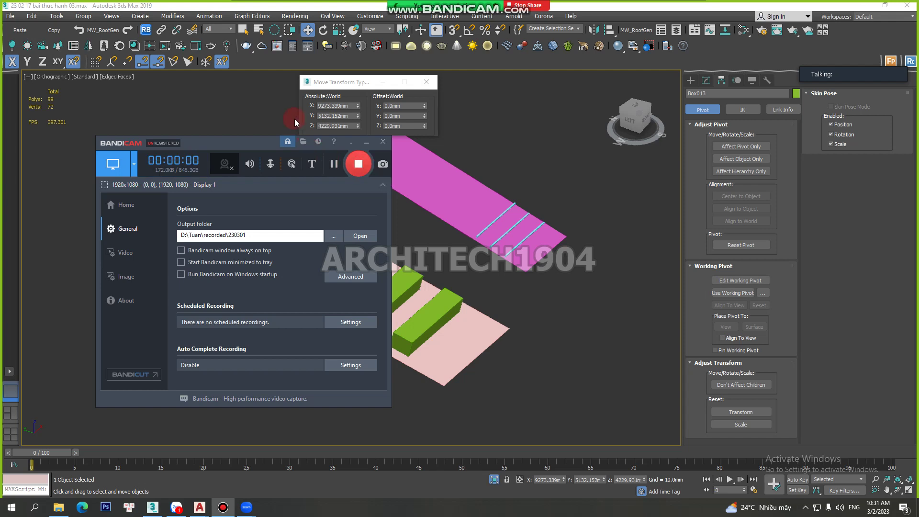
Step: Clear the selection and open the Modify panel
click(273, 119)
scroll(287, 211, down, 2)
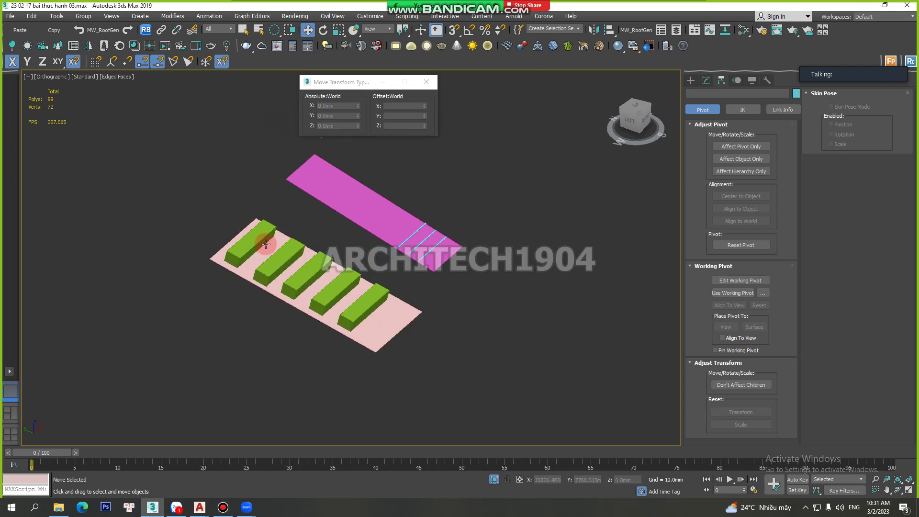
scroll(270, 262, up, 5)
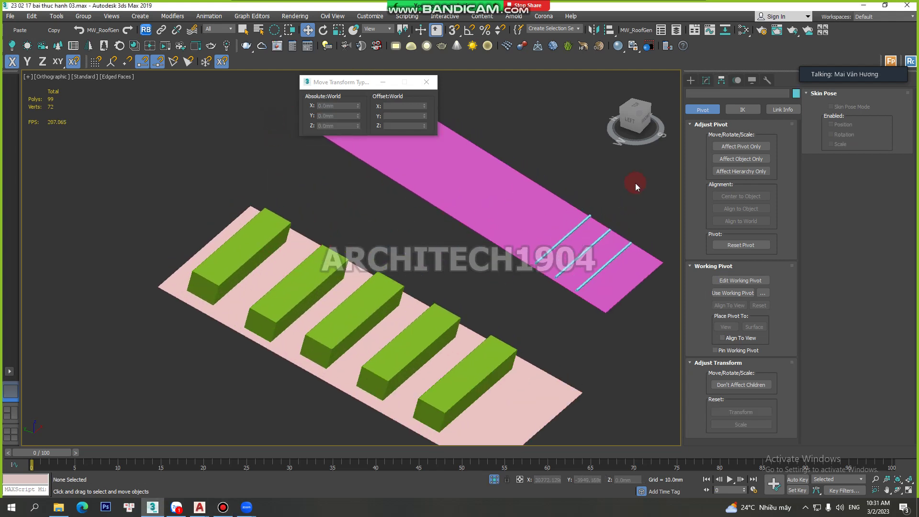
click(708, 80)
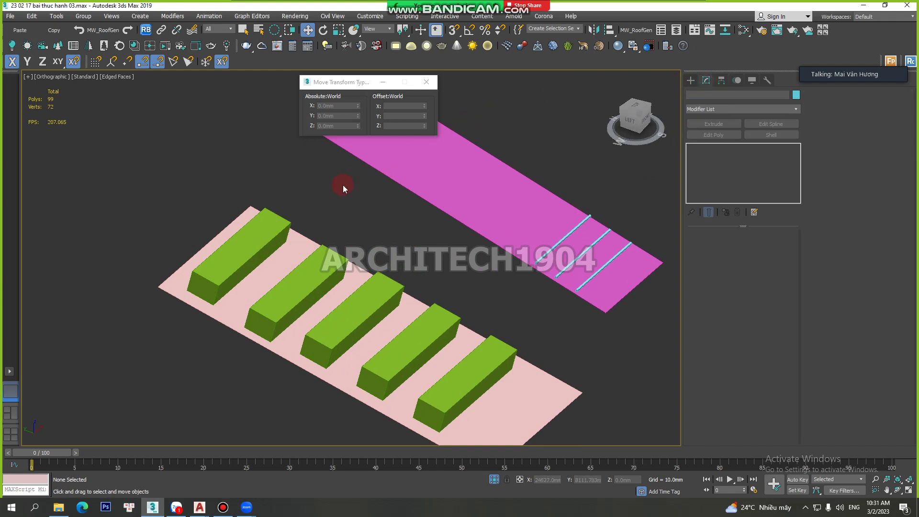
scroll(231, 194, down, 3)
scroll(275, 200, up, 2)
scroll(273, 202, up, 2)
middle_drag(273, 202, 256, 215)
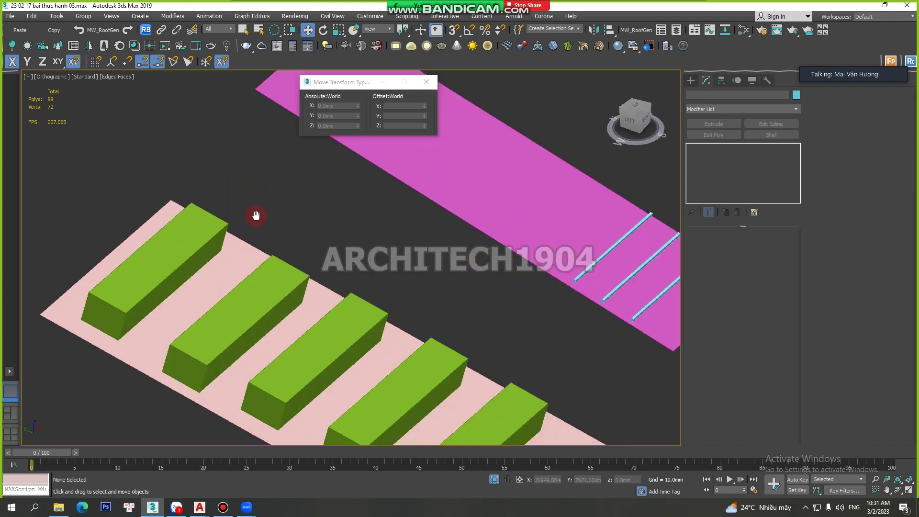
scroll(257, 218, down, 1)
scroll(287, 184, down, 2)
Step: Select the magenta plane Plane002 and set the reference coordinate system to Local
click(293, 178)
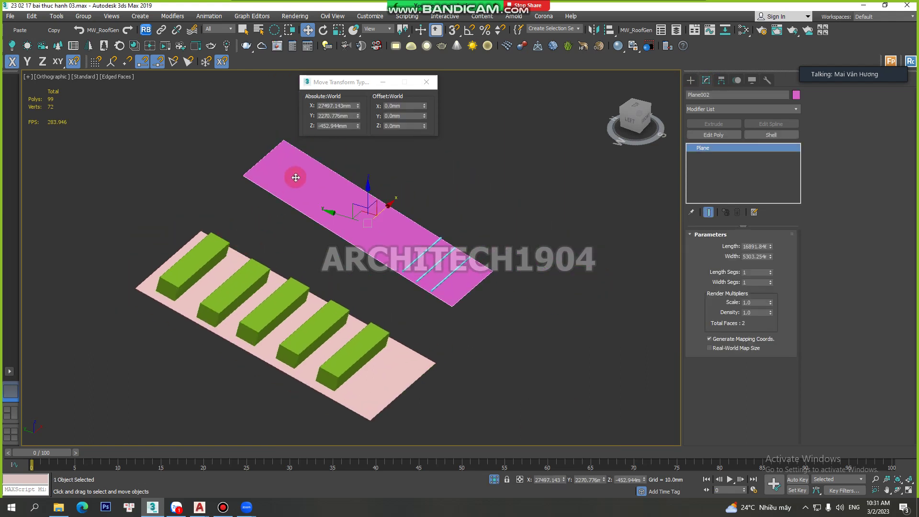
middle_drag(296, 177, 271, 198)
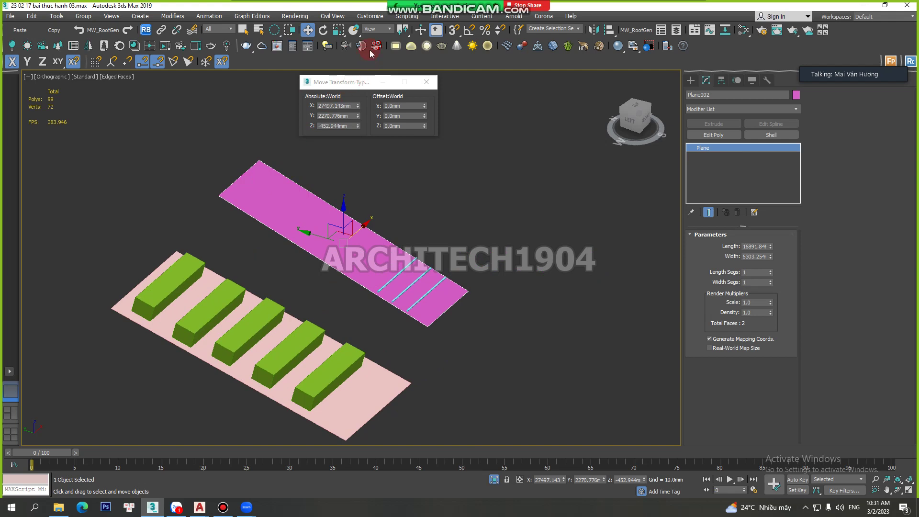
scroll(346, 221, up, 3)
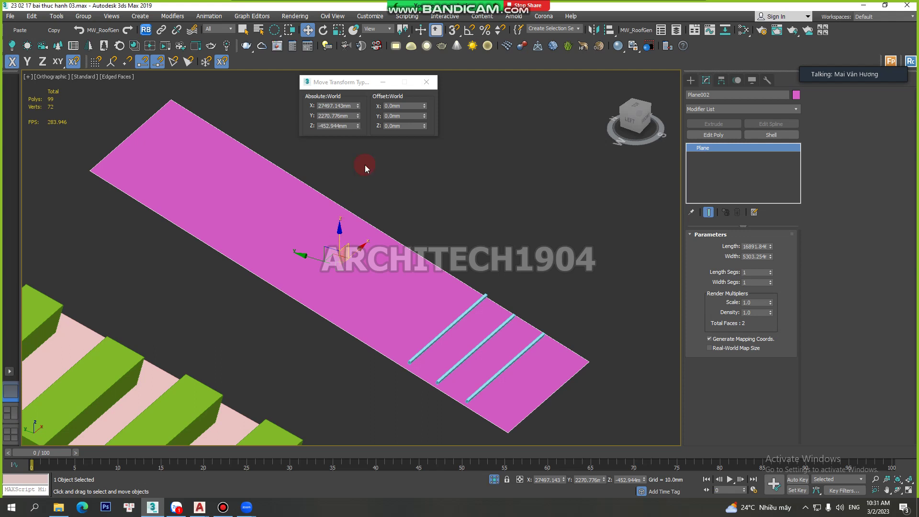
click(376, 30)
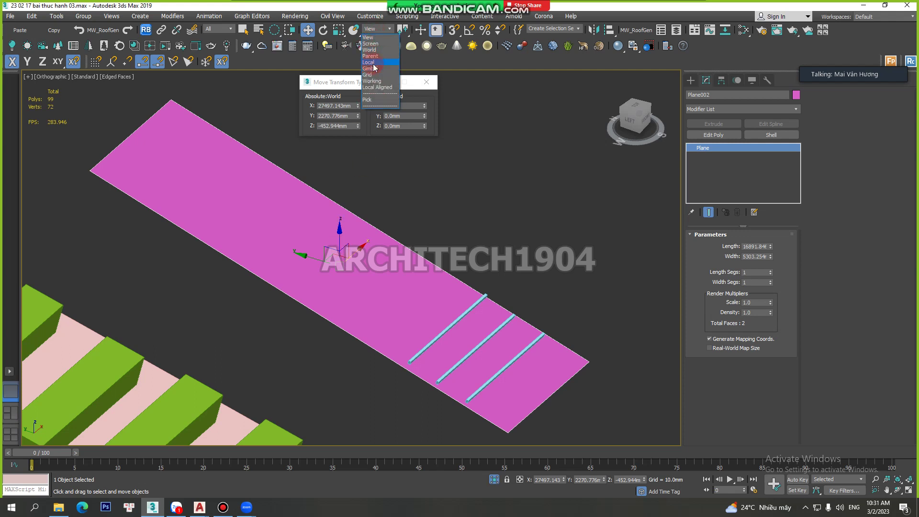
click(374, 63)
scroll(323, 270, down, 3)
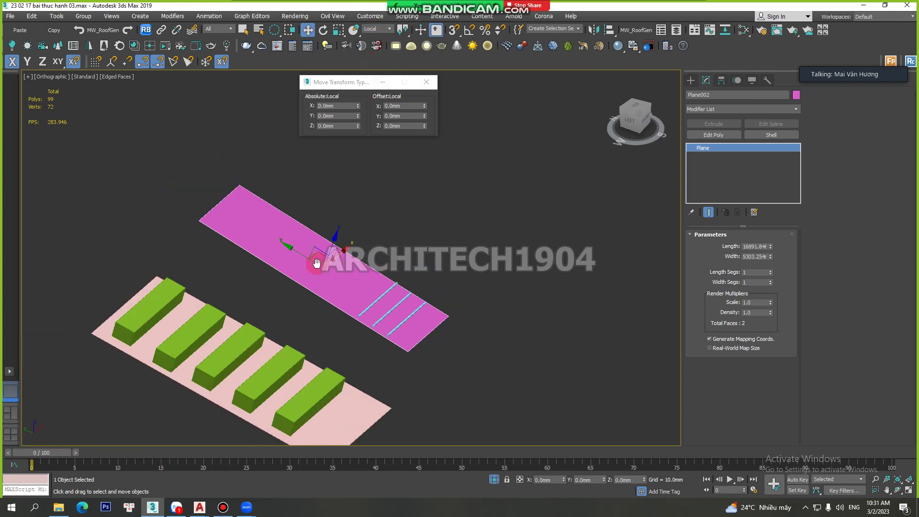
scroll(318, 261, up, 3)
scroll(246, 287, up, 2)
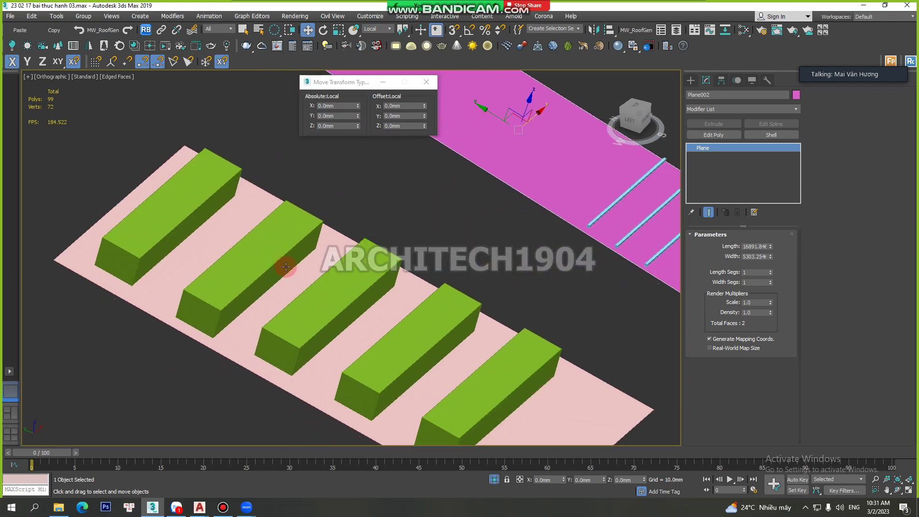
Step: Switch back to View coordinates and select the pink plane Plane003
click(376, 29)
click(249, 191)
scroll(249, 190, down, 2)
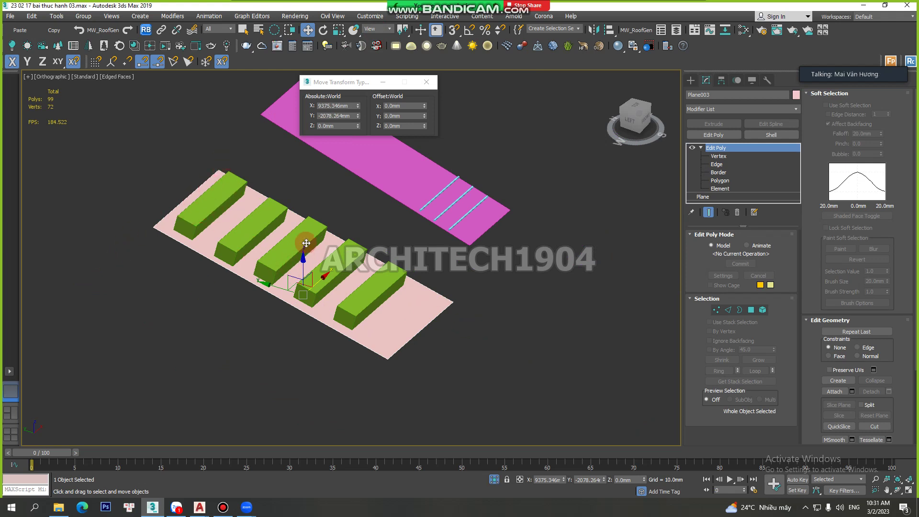
Step: Switch to Local coordinates and slide the pink plane with its boxes along its local axis
scroll(277, 235, up, 3)
middle_drag(277, 236, 279, 235)
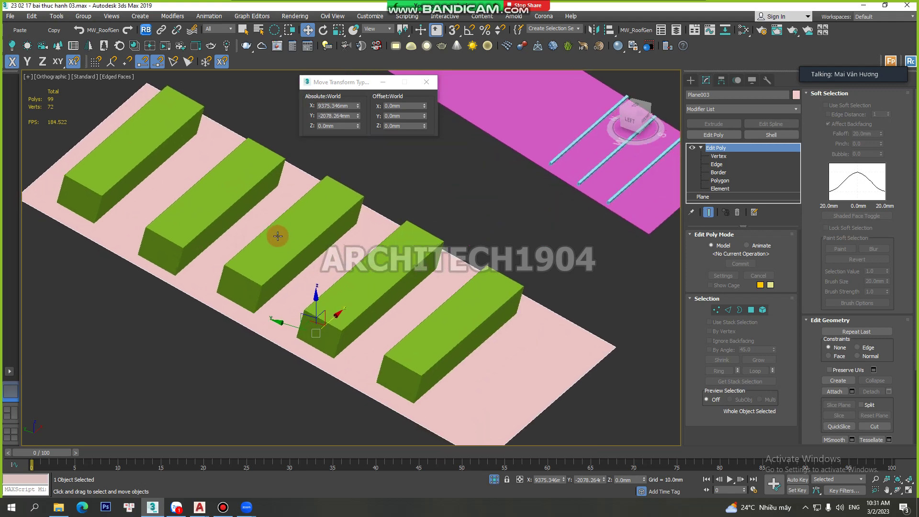
click(381, 30)
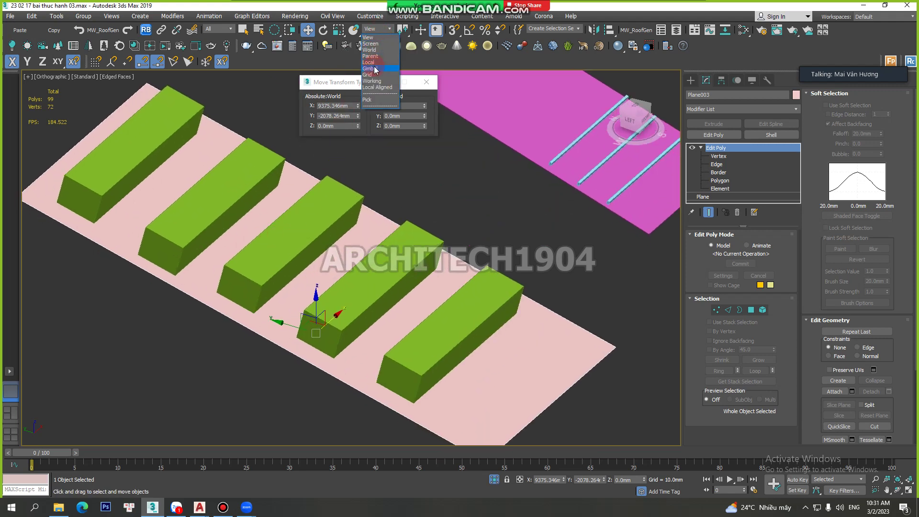
click(376, 63)
scroll(306, 317, up, 2)
scroll(298, 306, up, 2)
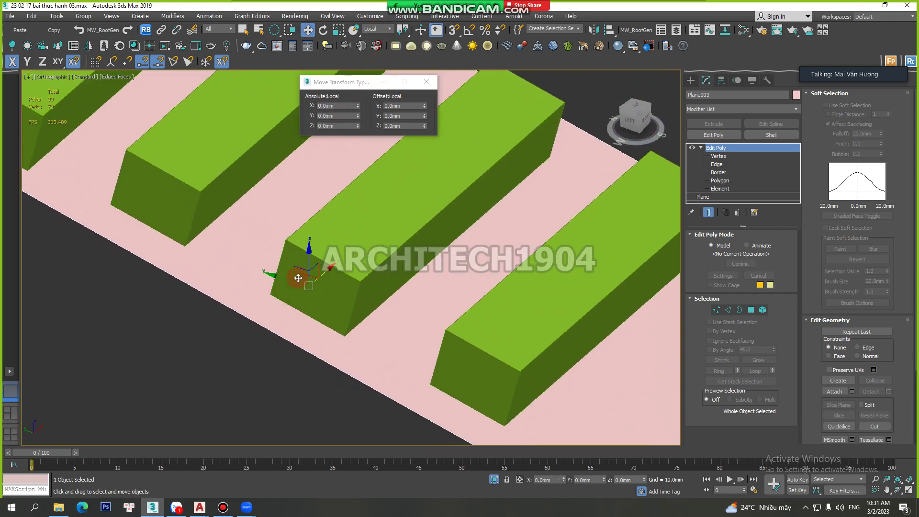
scroll(301, 272, down, 2)
scroll(309, 255, down, 1)
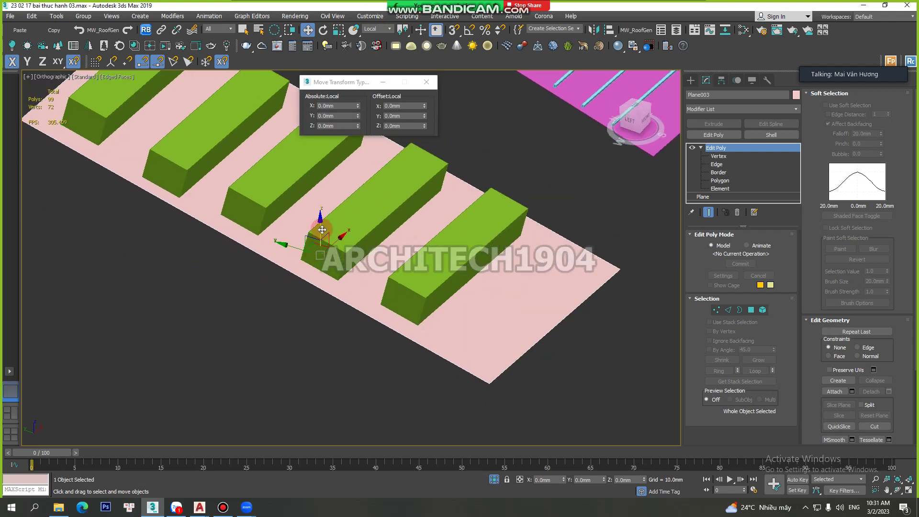
mouse_move(322, 230)
mouse_down()
mouse_move(319, 219)
mouse_move(286, 247)
mouse_up()
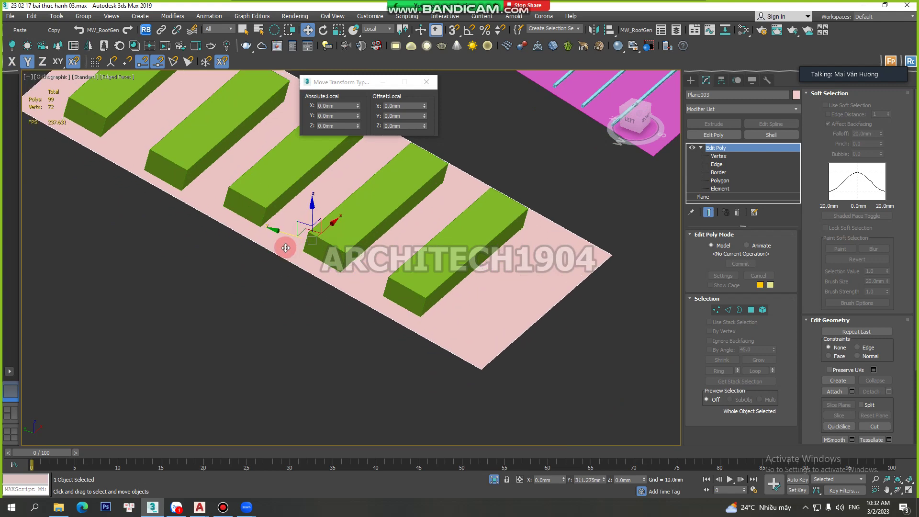
Step: Orbit around the moved plane to inspect it, then reselect the pink plane
scroll(286, 241, down, 3)
alt+middle_drag(281, 260, 293, 244)
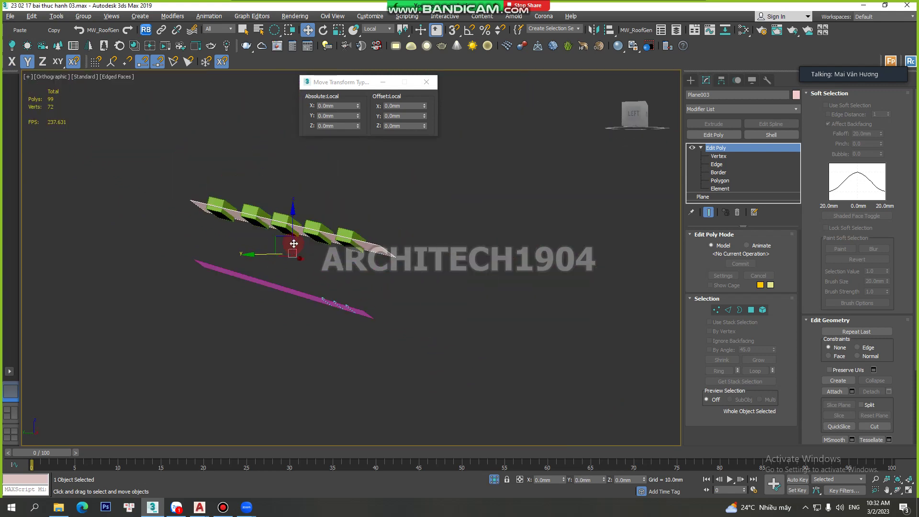
scroll(312, 235, up, 2)
scroll(328, 227, up, 3)
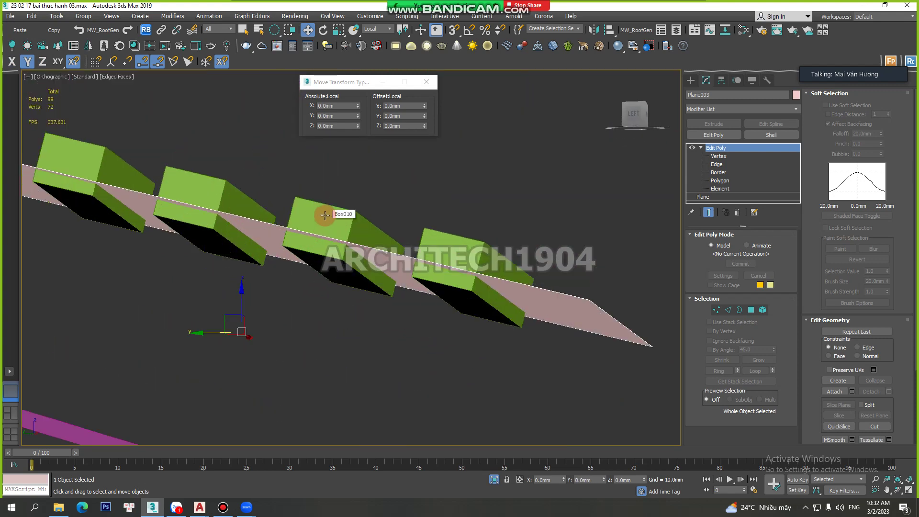
mouse_move(325, 215)
alt+middle_down()
mouse_move(306, 273)
mouse_move(253, 266)
mouse_move(329, 183)
alt+middle_up()
click(329, 183)
scroll(328, 175, up, 1)
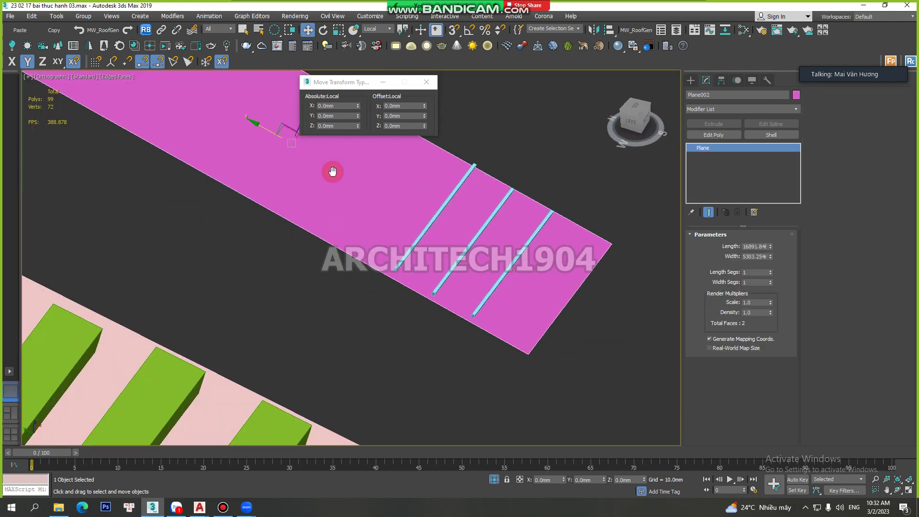
scroll(242, 207, up, 2)
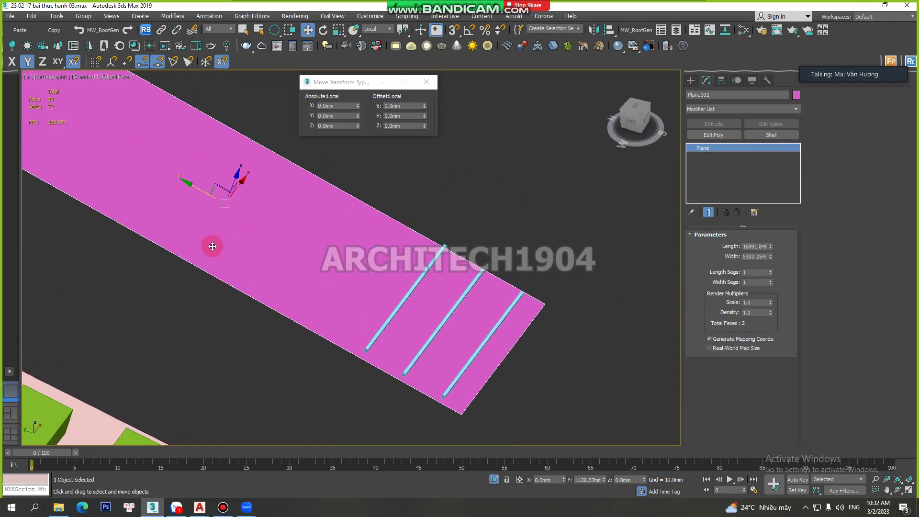
scroll(261, 297, down, 3)
scroll(232, 287, up, 3)
click(225, 296)
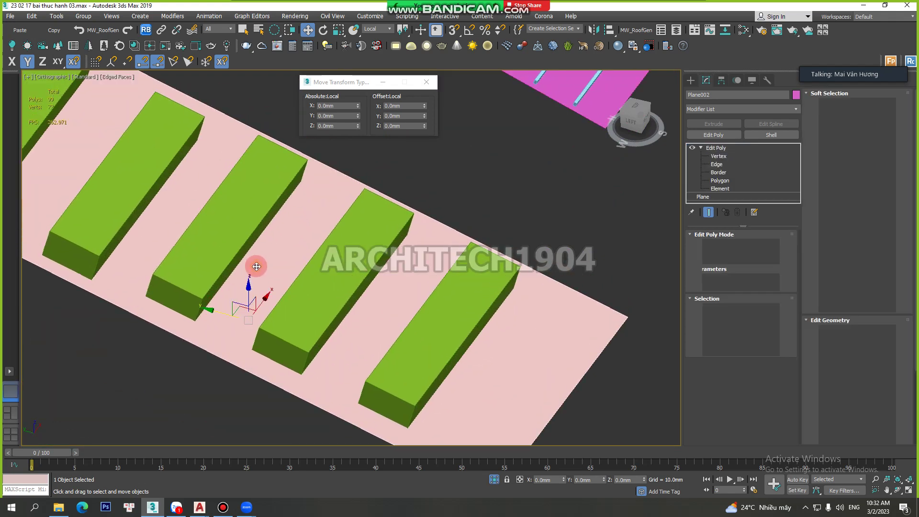
scroll(257, 267, down, 1)
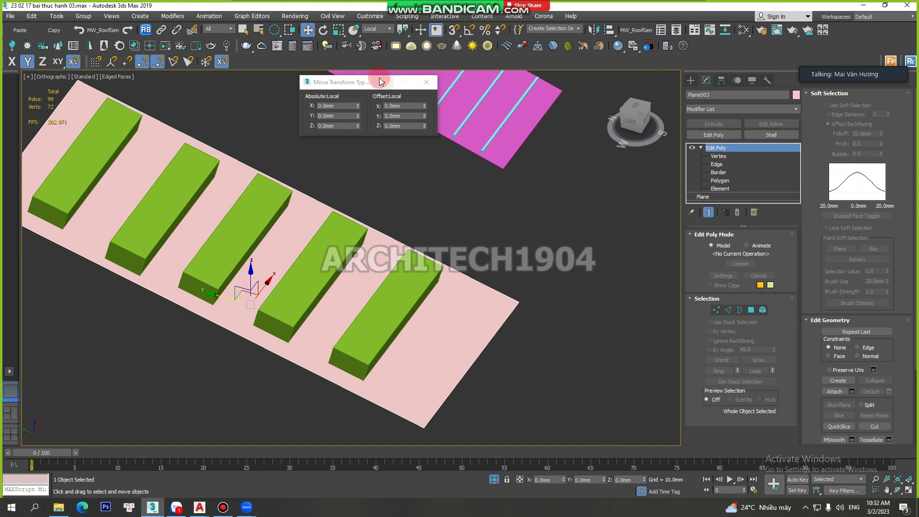
Step: Set the reference coordinate system to the Working pivot
click(377, 29)
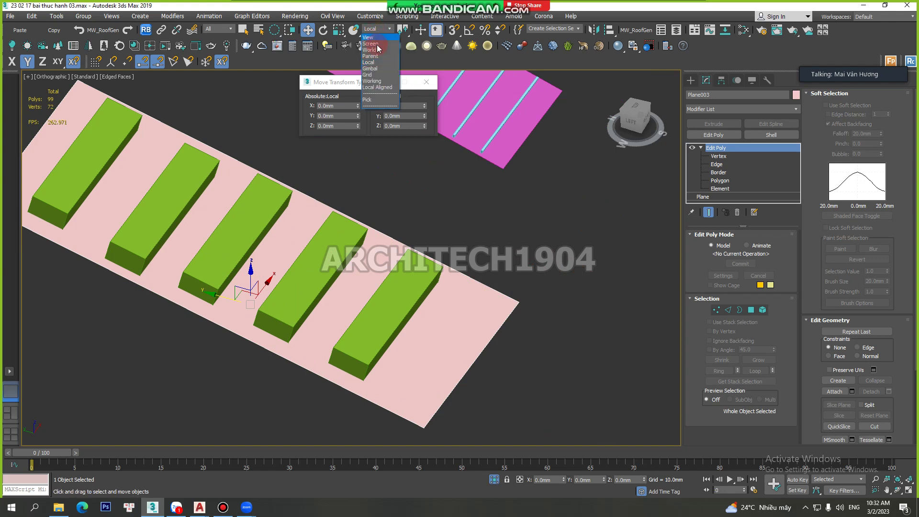
click(375, 82)
middle_drag(287, 242, 273, 254)
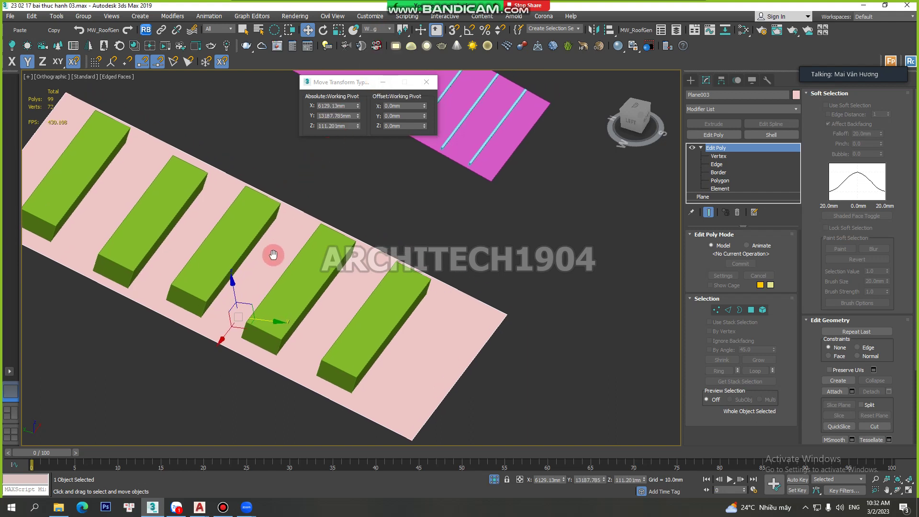
middle_drag(273, 254, 284, 247)
click(375, 28)
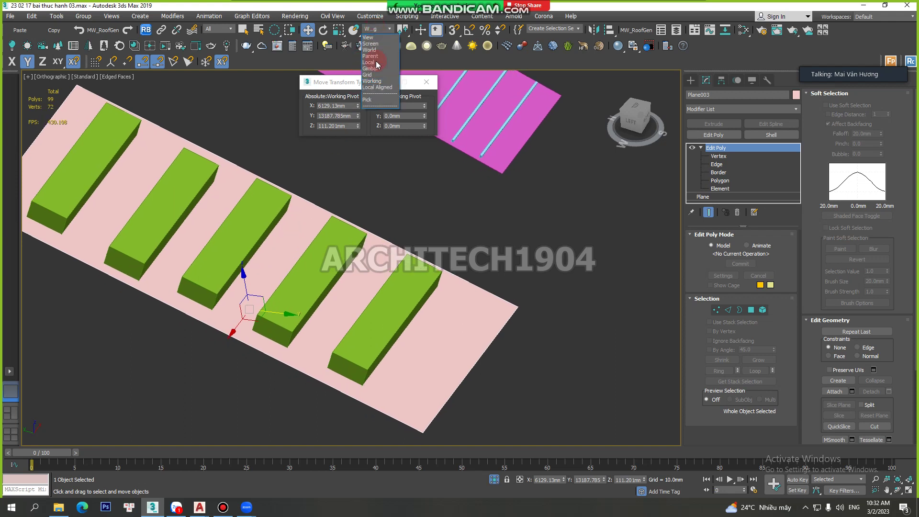
click(377, 82)
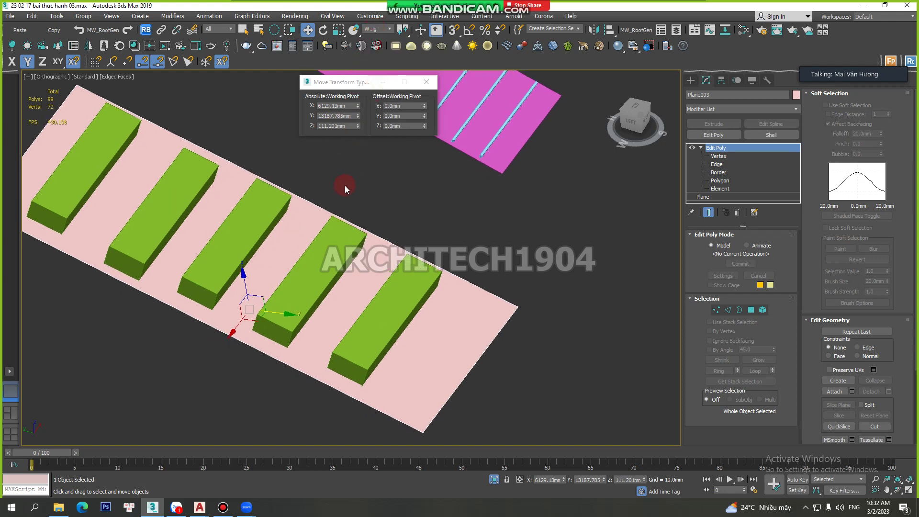
middle_drag(343, 188, 343, 201)
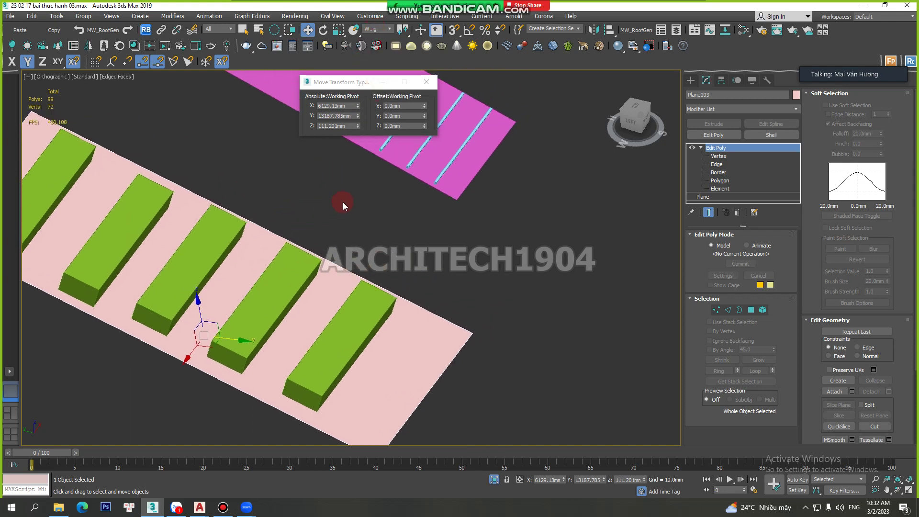
Step: In the Hierarchy Pivot panel, turn on Edit Working Pivot for the pink plane
click(721, 80)
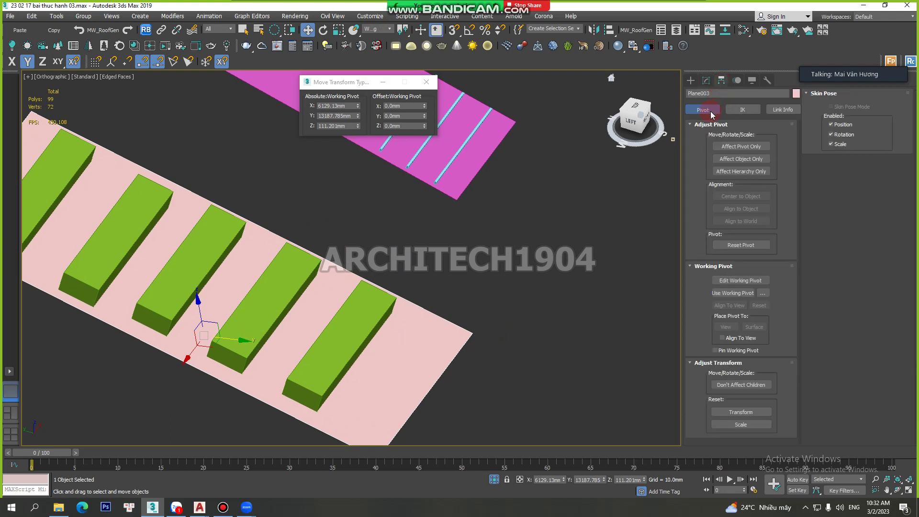
click(714, 144)
click(702, 277)
middle_drag(408, 205, 441, 199)
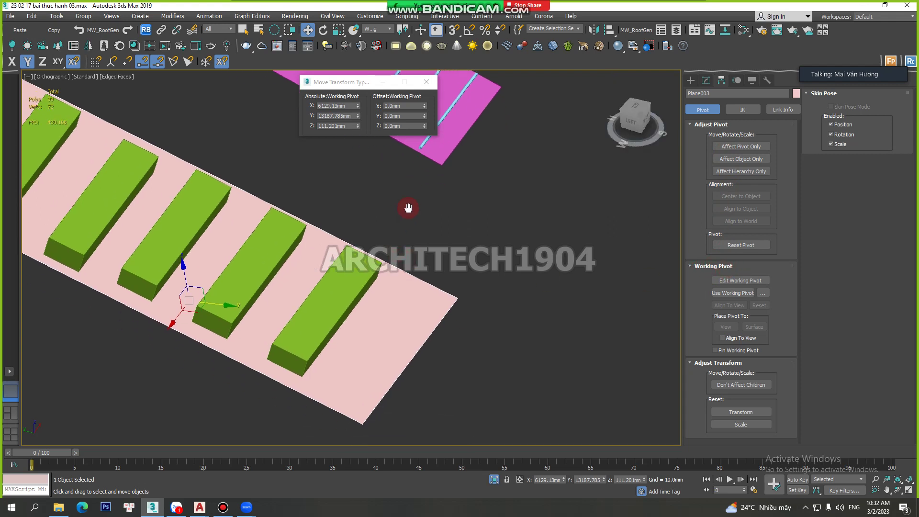
click(723, 281)
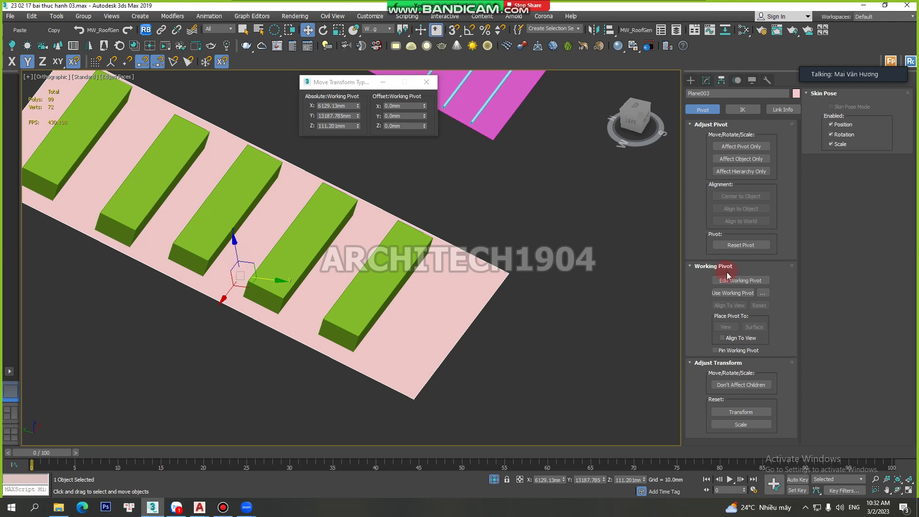
click(728, 282)
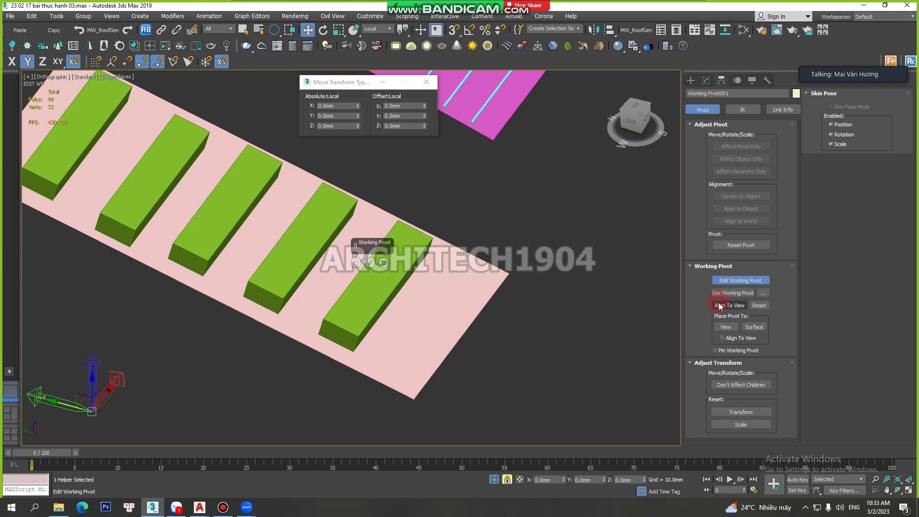
Step: Use Place Pivot To Surface to drop the working pivot on a green box, then confirm with OK
click(748, 329)
click(281, 209)
click(747, 326)
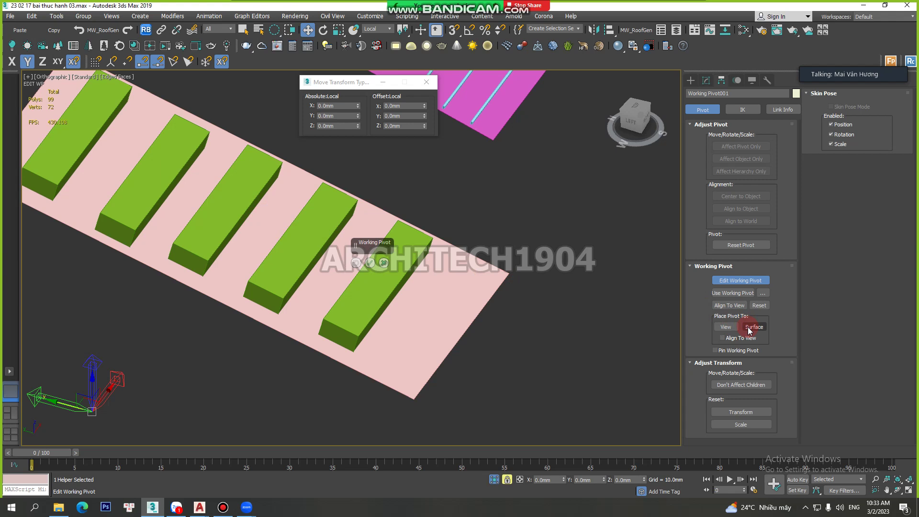
click(263, 234)
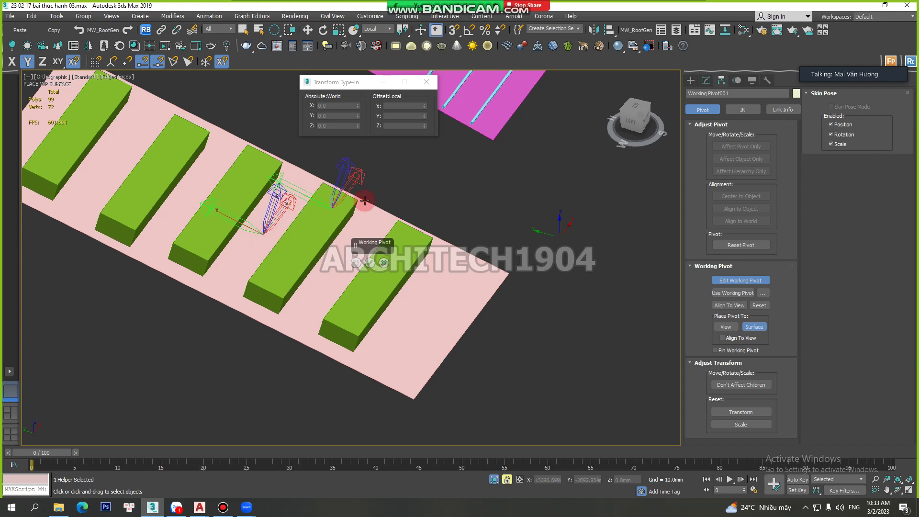
click(694, 102)
click(706, 80)
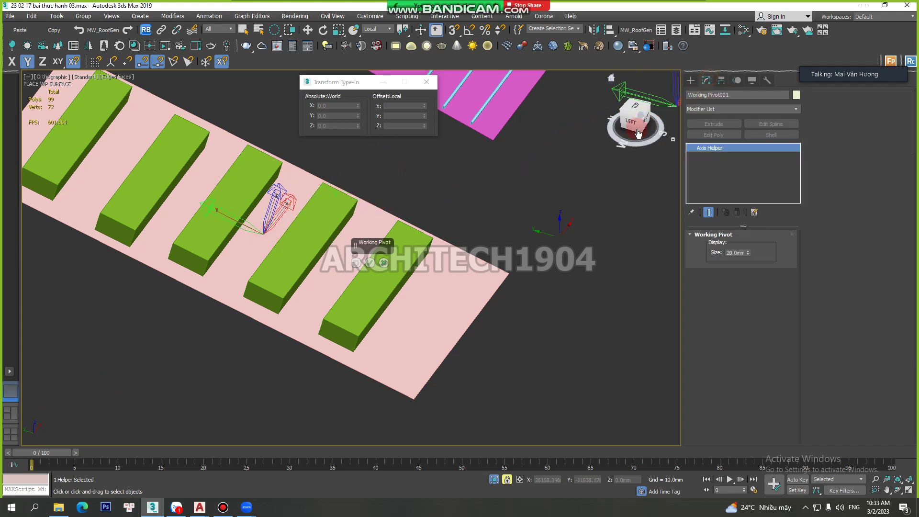
middle_drag(402, 205, 408, 206)
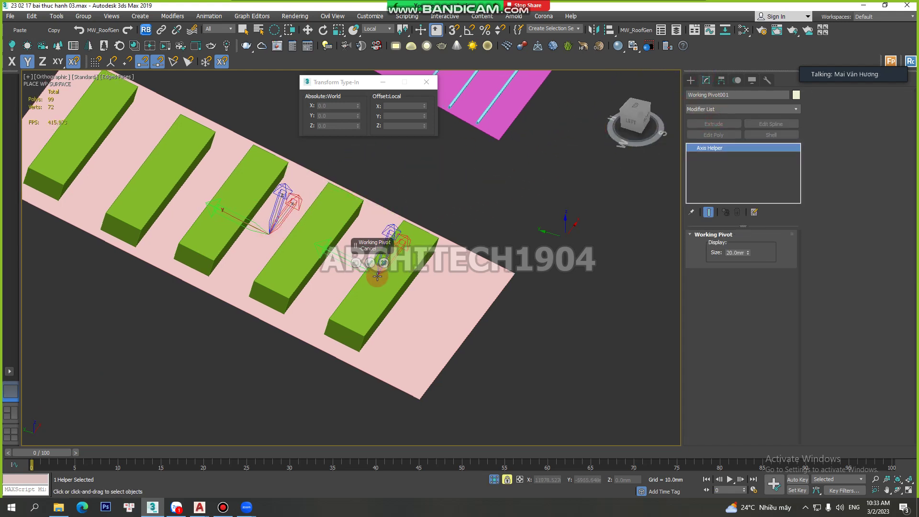
click(371, 262)
Step: Move the pink plane along the working pivot's Y axis to X -99.17, Y 1644.983 mm, in Working coordinates
key(w)
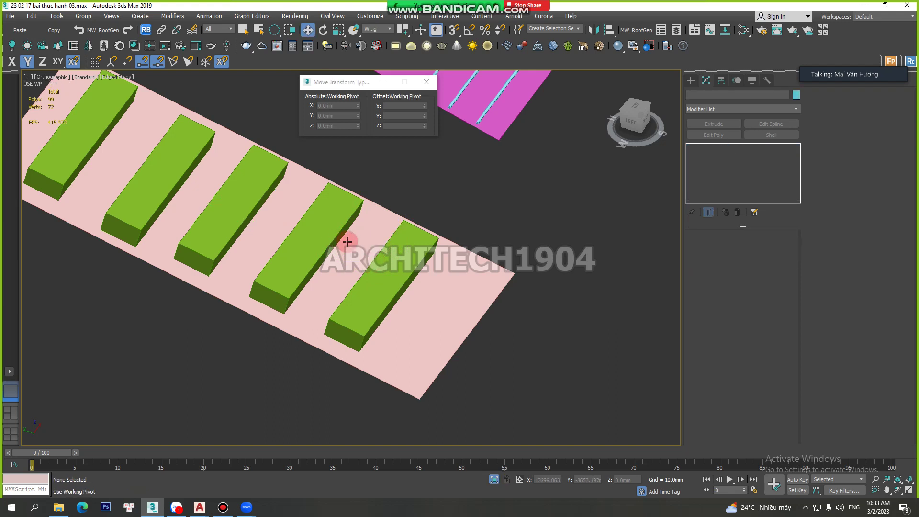
scroll(342, 240, down, 5)
scroll(342, 240, up, 4)
click(341, 241)
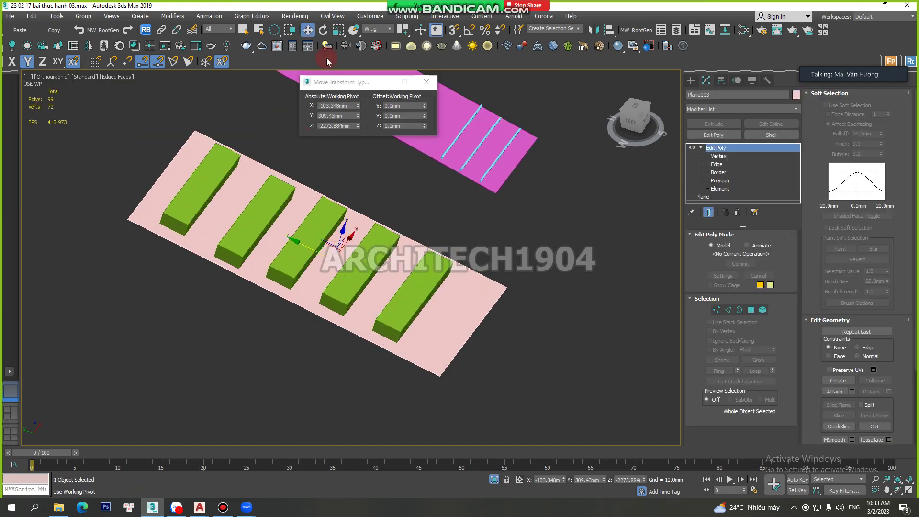
mouse_move(308, 242)
mouse_down()
mouse_move(356, 232)
mouse_move(362, 245)
mouse_up()
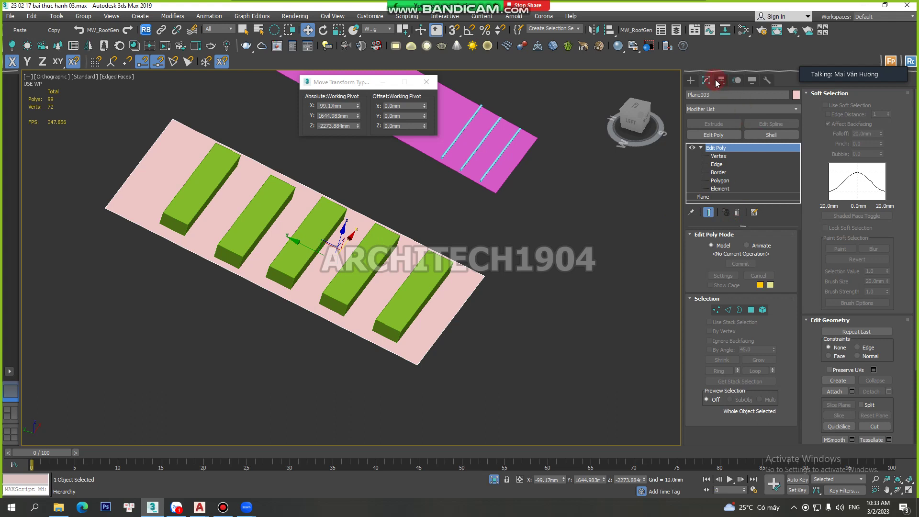
click(374, 29)
click(380, 82)
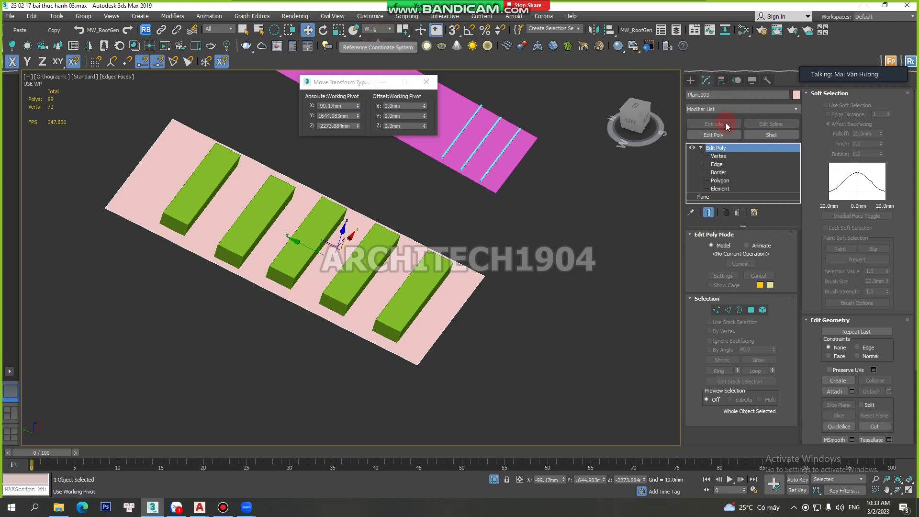
click(722, 80)
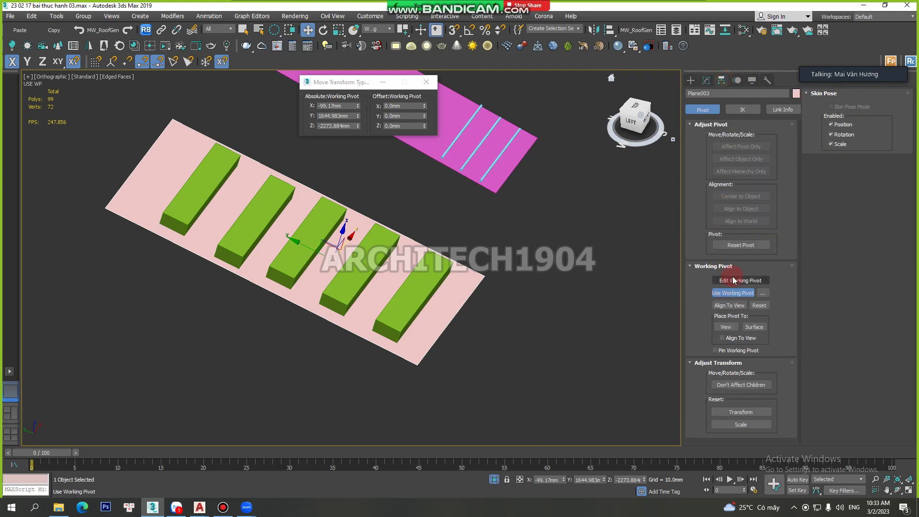
Step: Edit the working pivot with Align To View and Surface on, dropping it onto a green box
click(734, 281)
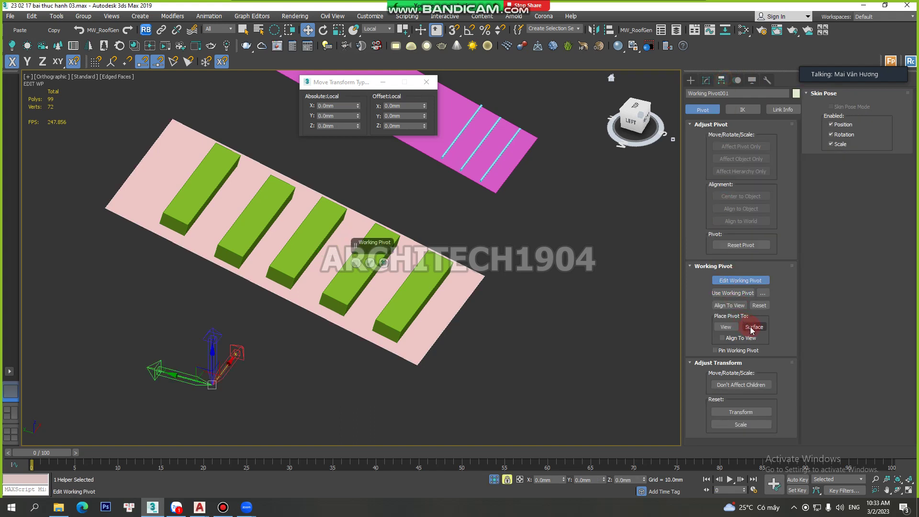
click(723, 338)
click(754, 327)
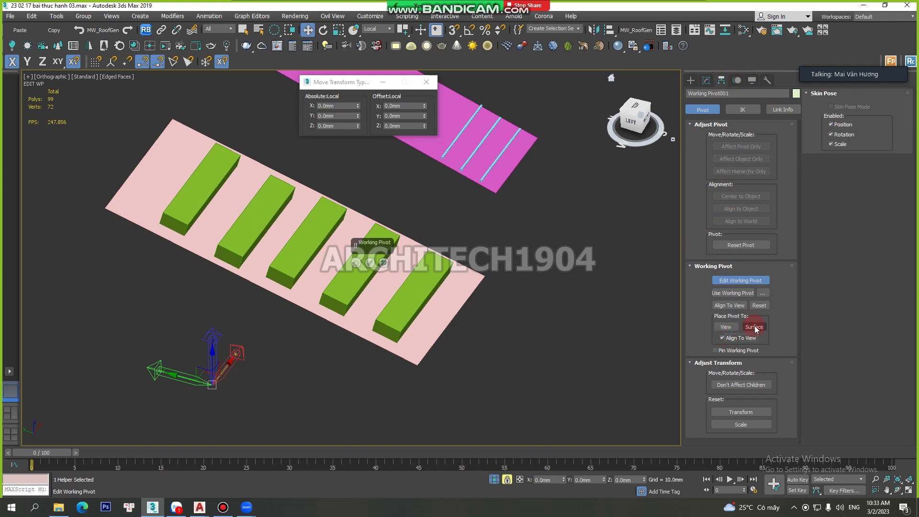
click(333, 266)
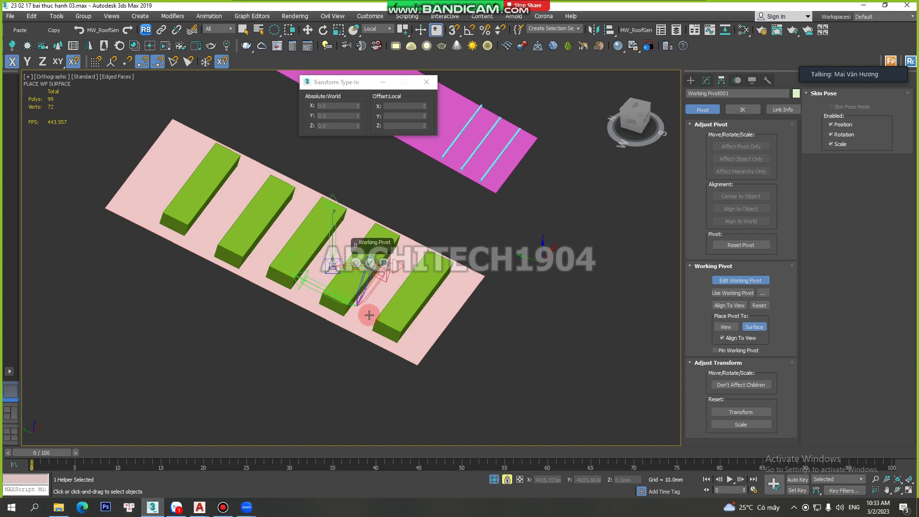
scroll(331, 283, up, 2)
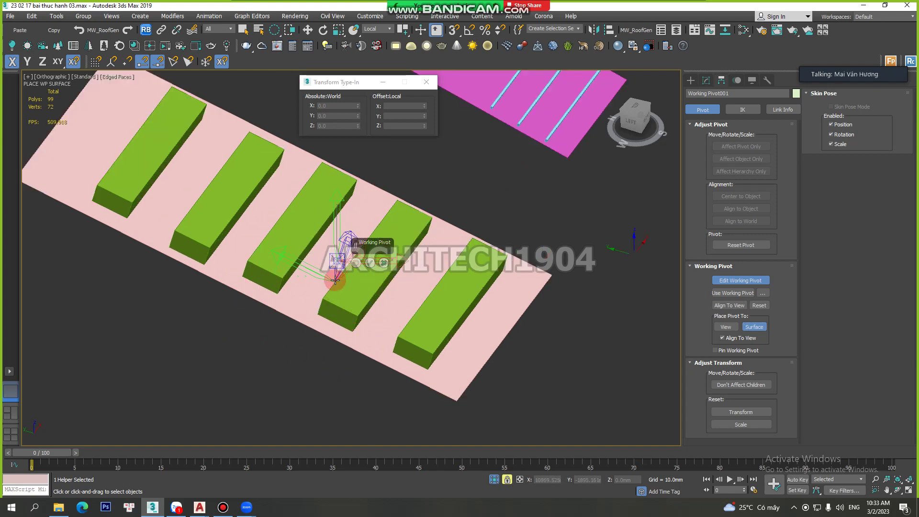
drag(335, 280, 344, 260)
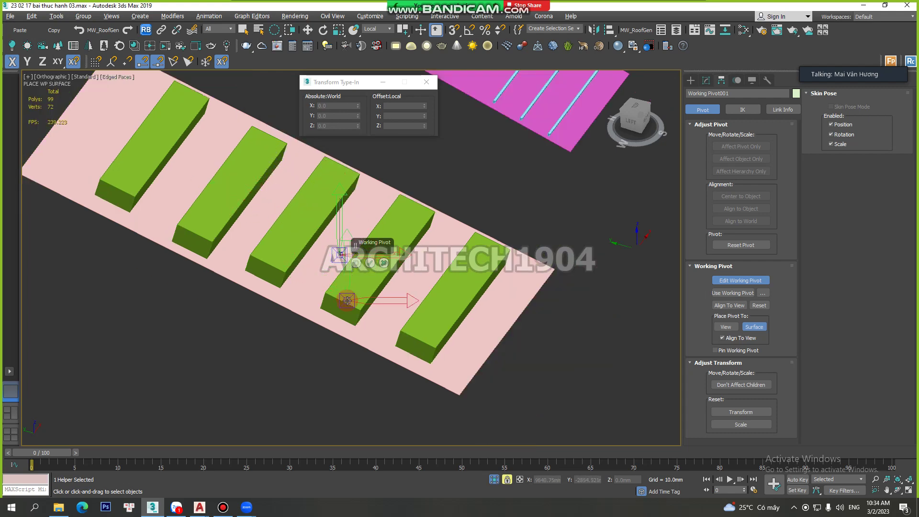
Step: Orbit to a side view, place the working pivot on a box's side face, and confirm with OK
alt+middle_drag(347, 300, 266, 277)
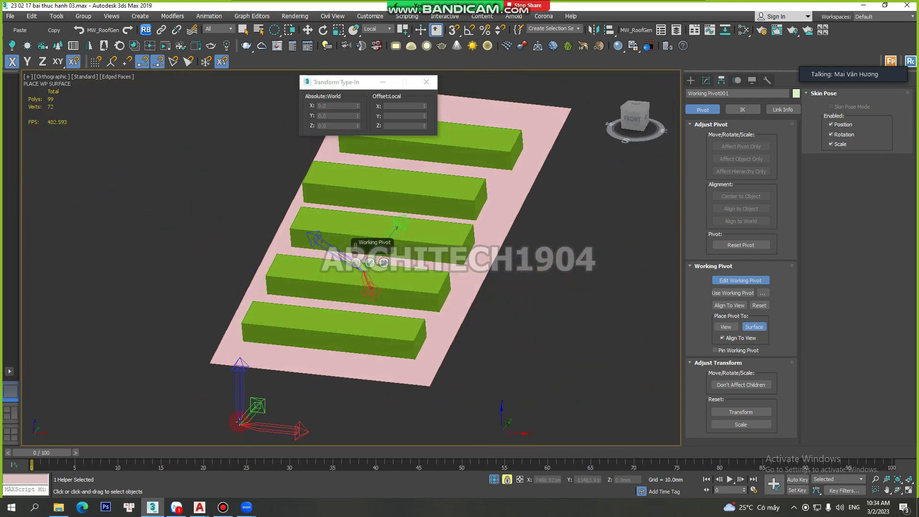
alt+middle_drag(245, 378, 343, 412)
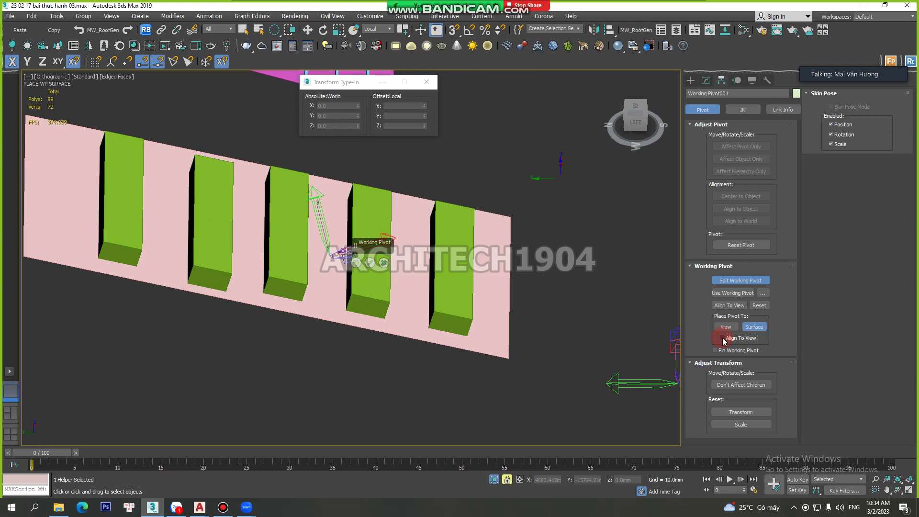
click(256, 238)
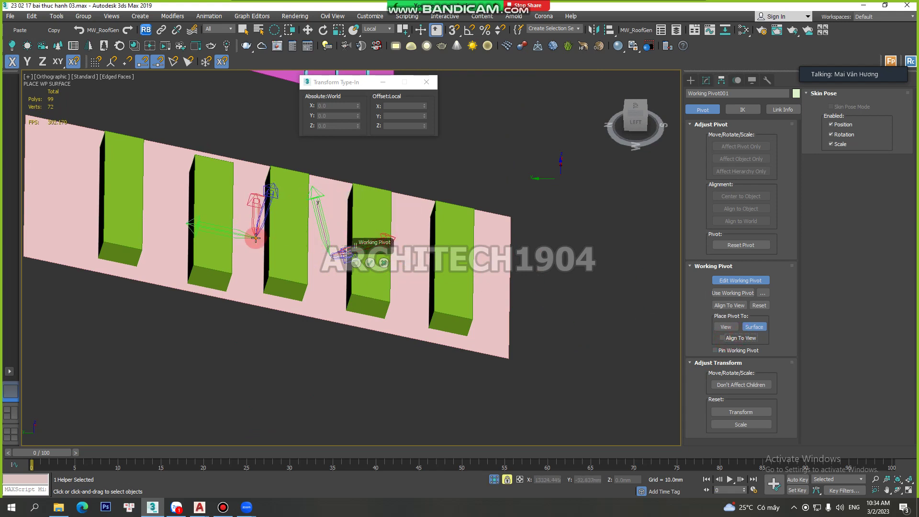
scroll(278, 268, up, 3)
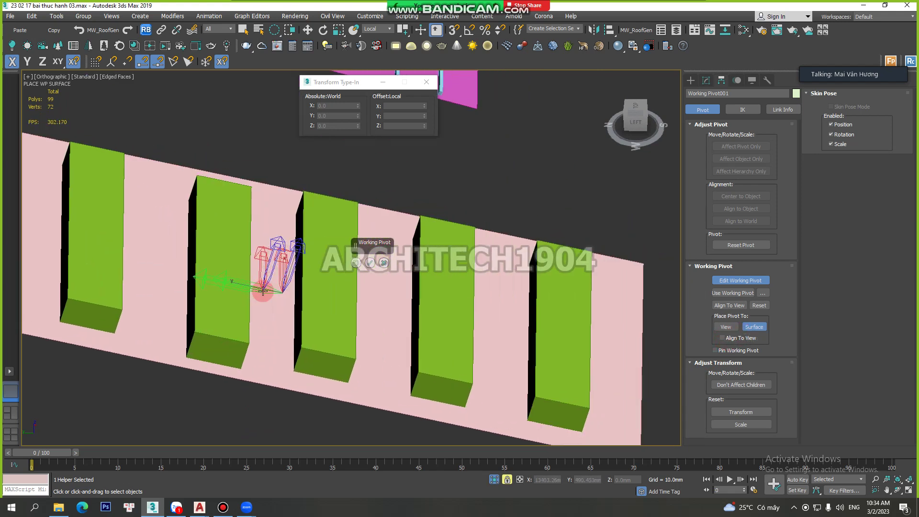
mouse_move(263, 291)
mouse_down()
mouse_move(276, 307)
mouse_move(287, 268)
mouse_up()
alt+middle_drag(288, 268, 335, 287)
click(341, 313)
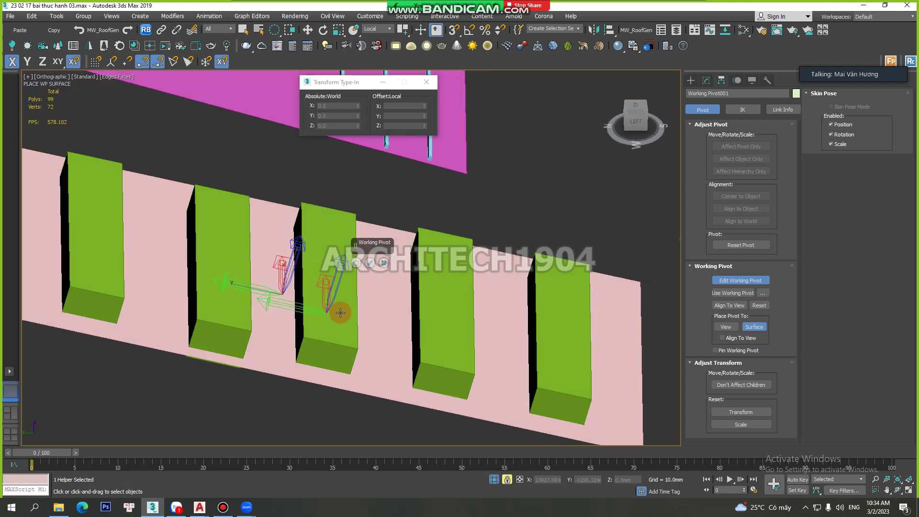
drag(341, 312, 372, 268)
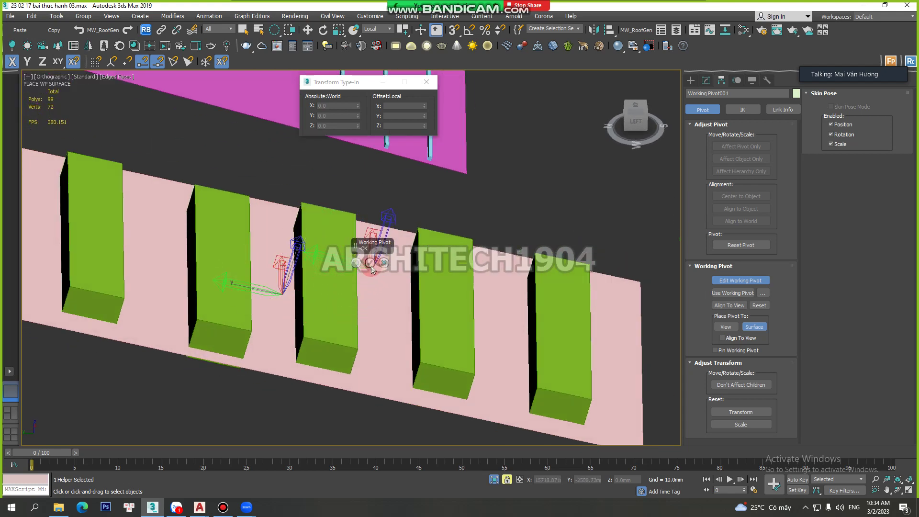
click(372, 263)
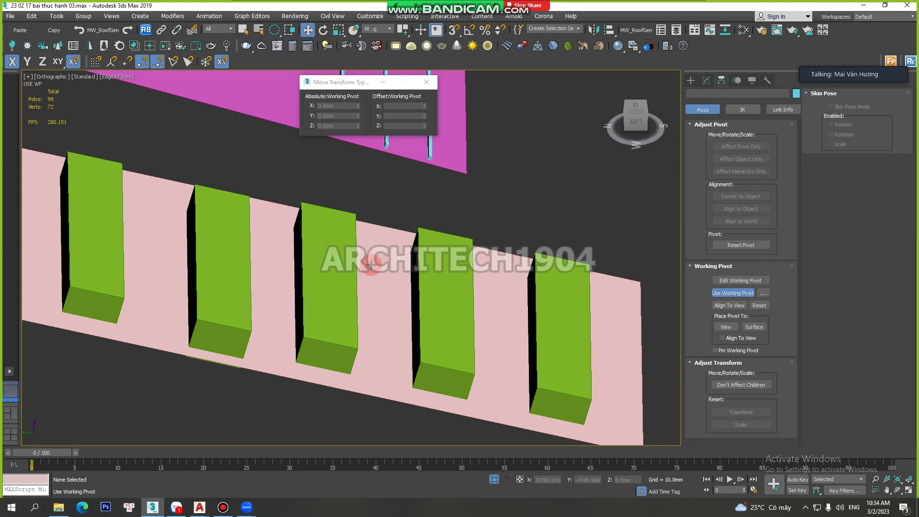
Step: Zoom out and select the pink plane with the Modify panel shown
click(707, 80)
scroll(546, 160, down, 5)
alt+middle_drag(546, 160, 526, 185)
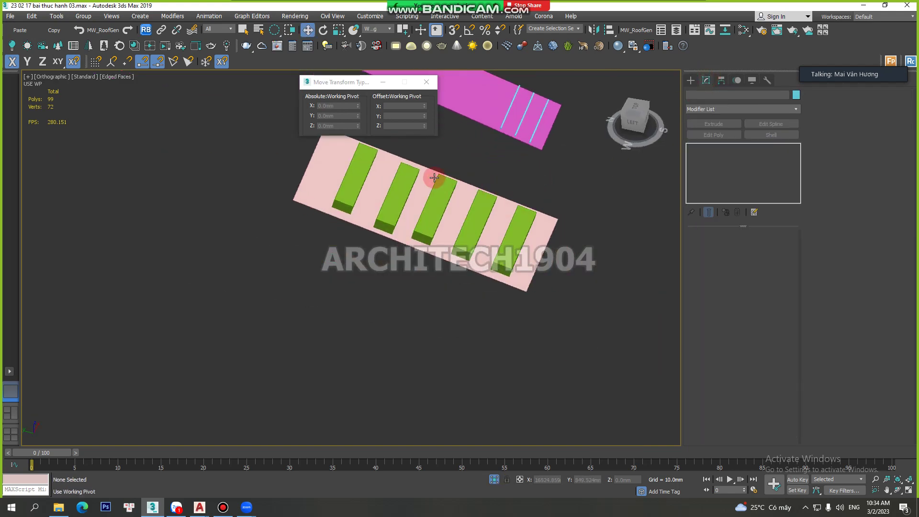
click(431, 177)
mouse_move(432, 178)
alt+middle_down()
mouse_move(409, 249)
mouse_move(408, 232)
mouse_move(425, 242)
alt+middle_up()
scroll(426, 243, down, 2)
Step: Cycle through View, Local and Working coordinates, then slide the pink plane to Y -478.435 mm
click(375, 29)
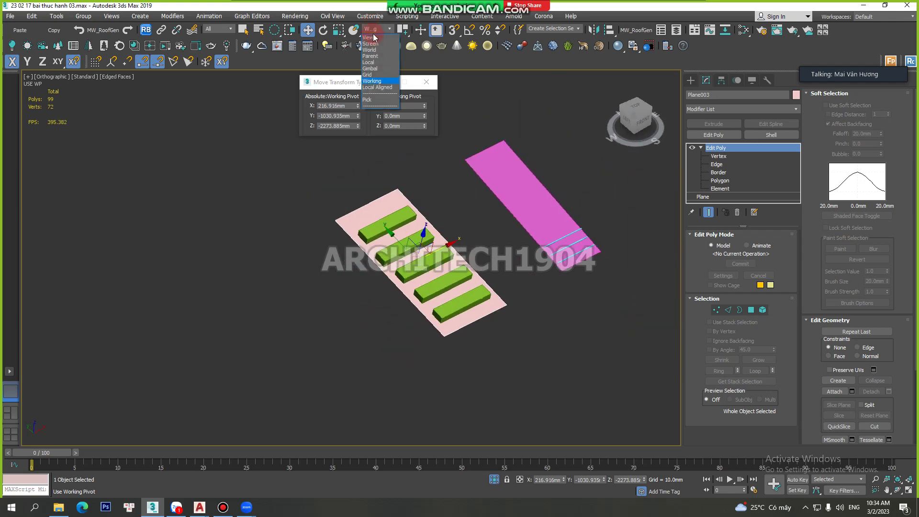
click(374, 37)
click(376, 29)
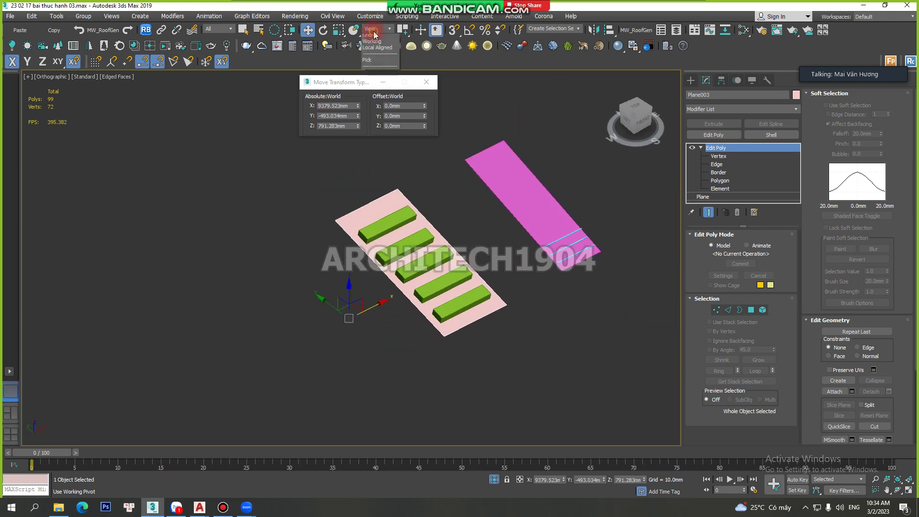
click(370, 62)
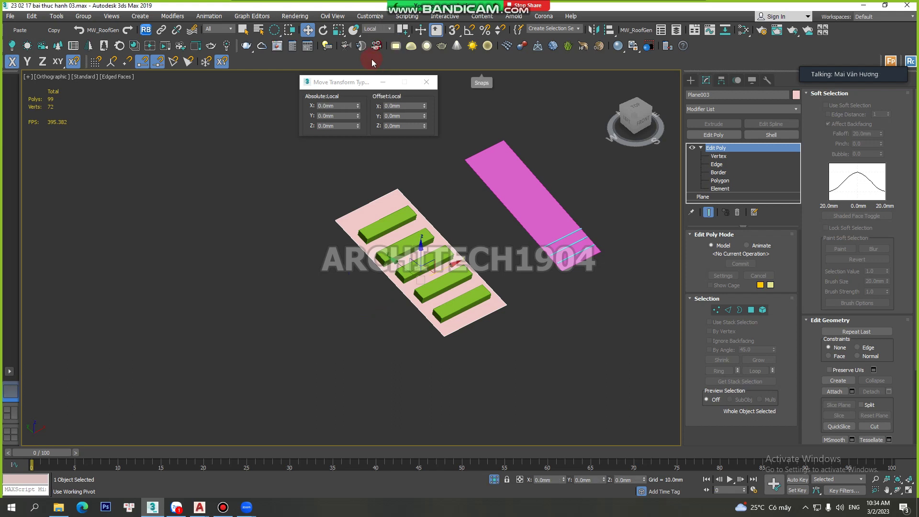
click(376, 30)
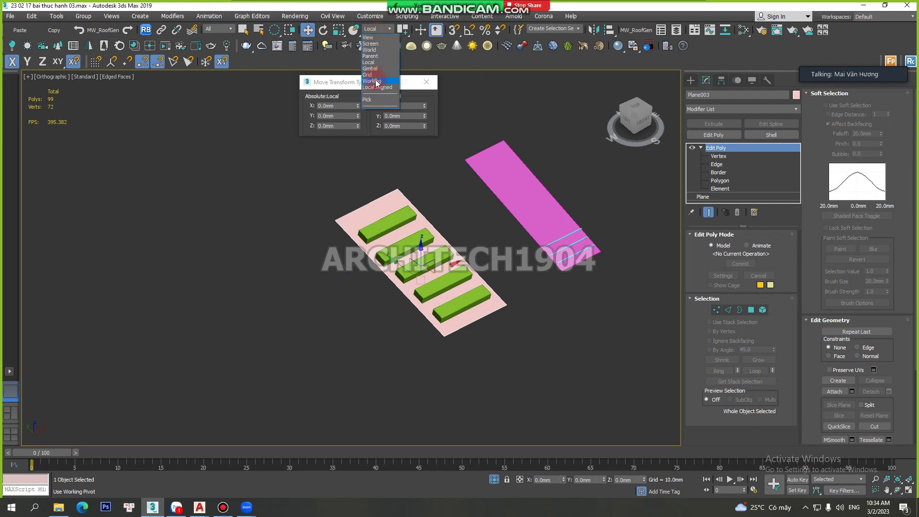
click(376, 83)
scroll(405, 247, up, 3)
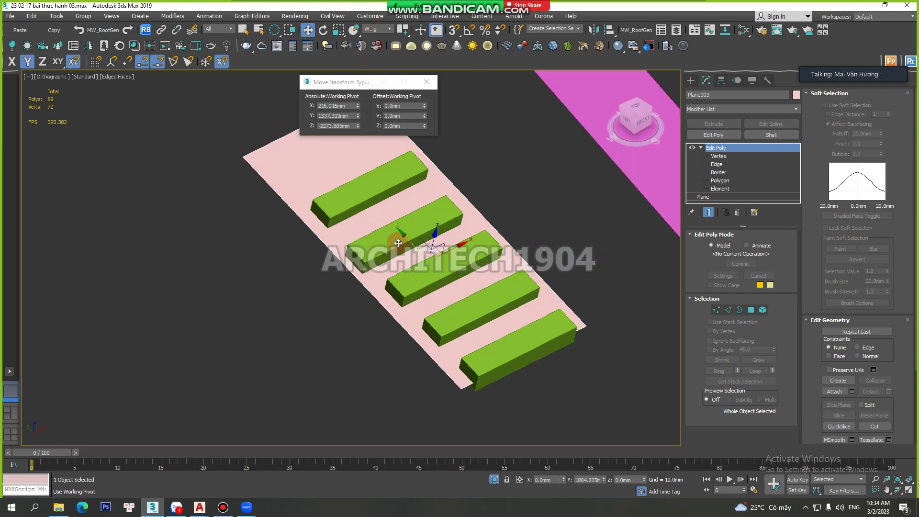
mouse_move(398, 244)
mouse_down()
mouse_move(399, 264)
mouse_move(276, 275)
mouse_up()
scroll(275, 275, down, 4)
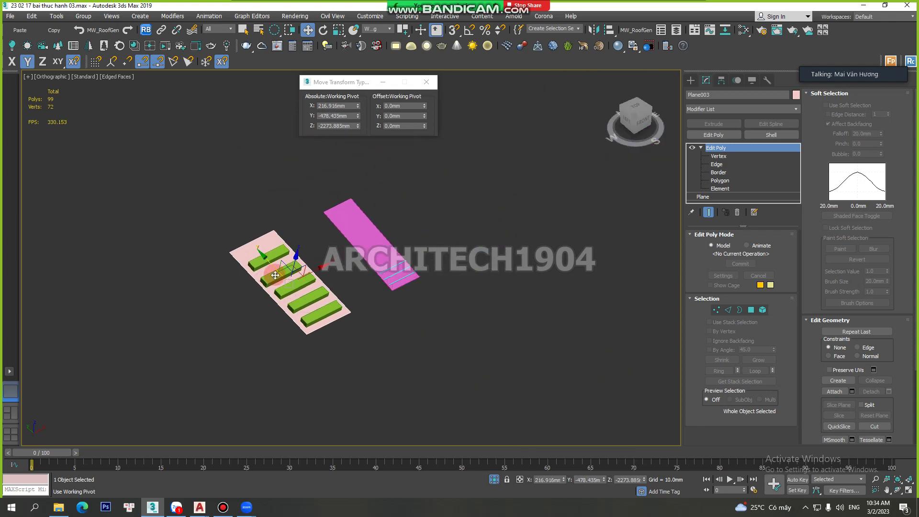
mouse_move(276, 275)
alt+middle_down()
mouse_move(353, 263)
mouse_move(364, 277)
mouse_move(421, 272)
alt+middle_up()
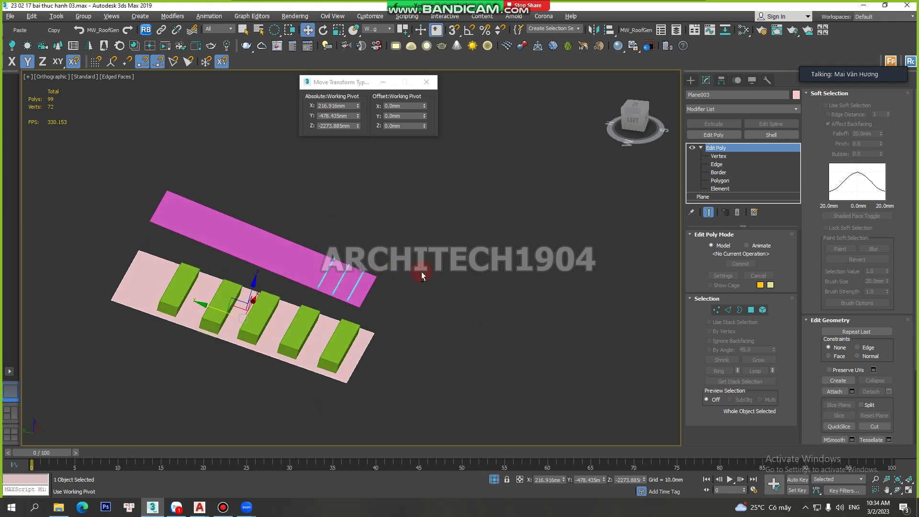
Step: Select the magenta plane and set the reference coordinate system to Local
click(240, 236)
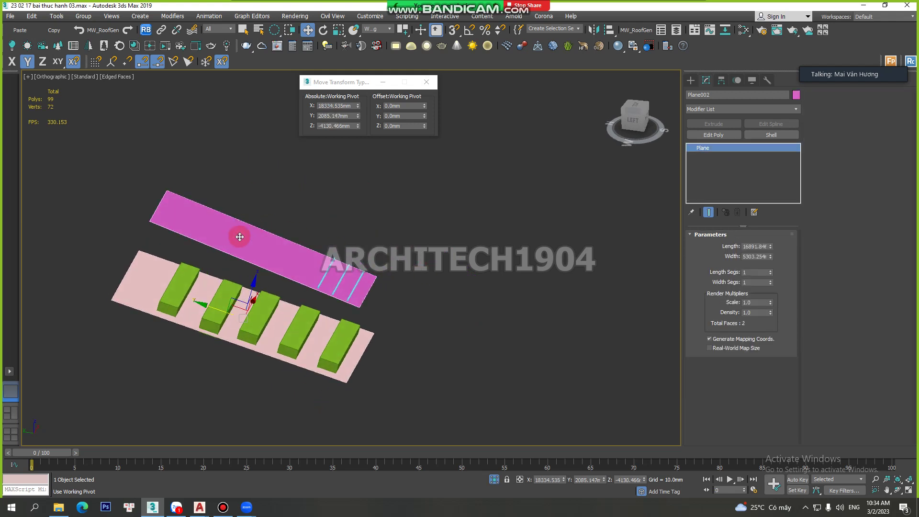
click(379, 28)
click(376, 69)
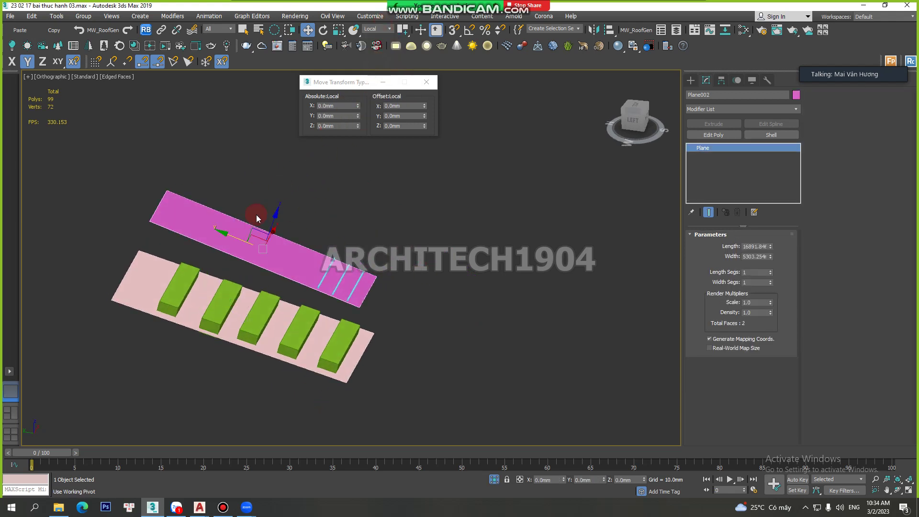
scroll(256, 218, up, 4)
mouse_move(241, 263)
middle_down()
mouse_move(181, 243)
mouse_move(258, 295)
middle_up()
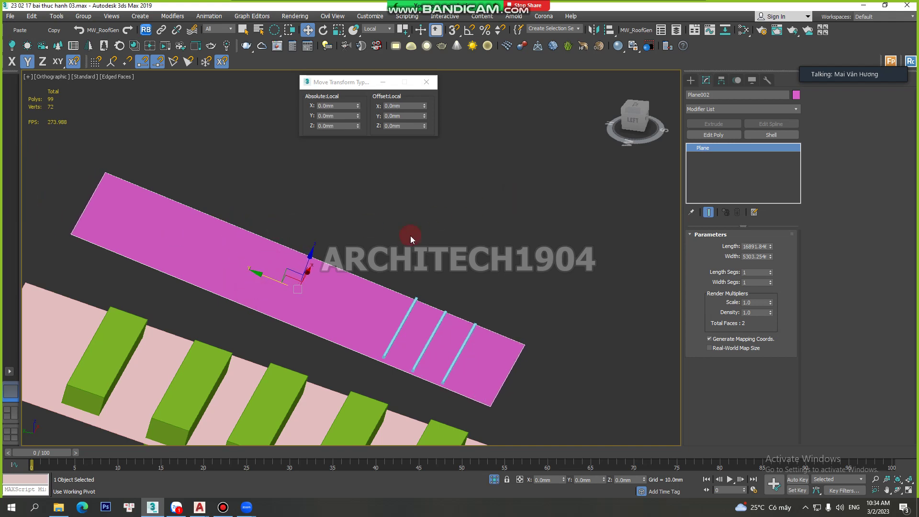
scroll(424, 206, down, 3)
scroll(348, 239, up, 3)
scroll(348, 239, up, 1)
scroll(364, 216, down, 2)
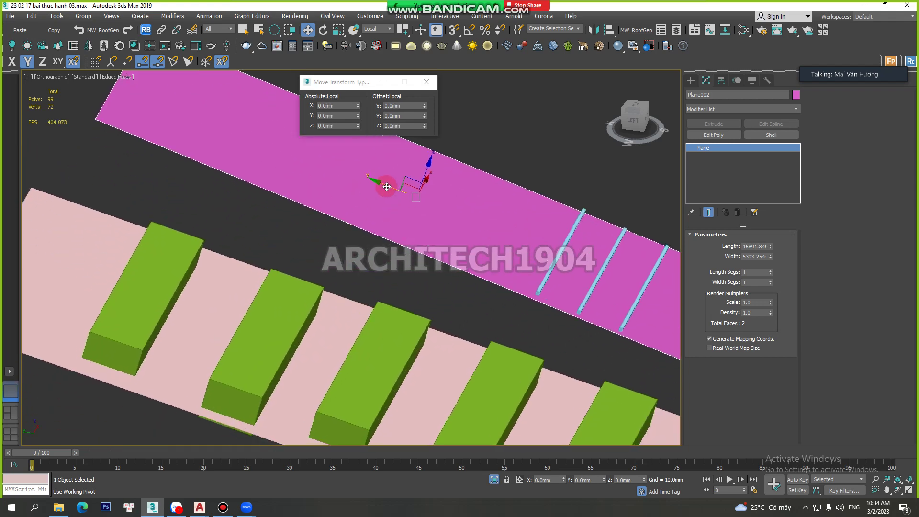
scroll(355, 267, down, 2)
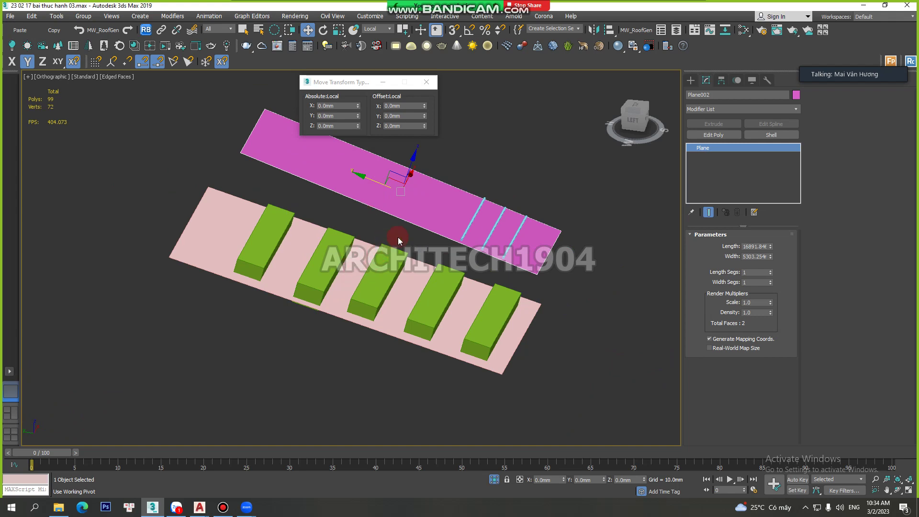
scroll(372, 240, up, 3)
Step: Compare local gizmos on the pink and magenta planes, then deselect and reopen the coordinate list
click(372, 240)
scroll(371, 240, down, 3)
scroll(377, 258, up, 2)
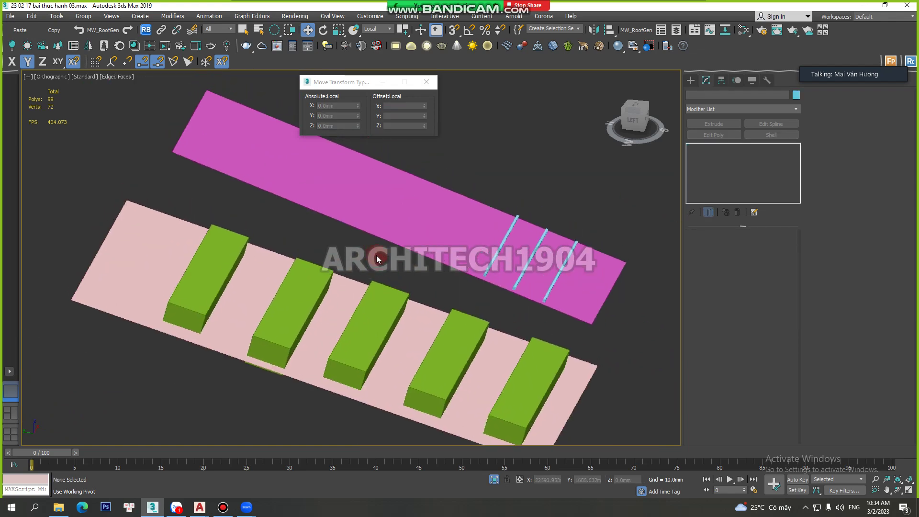
scroll(376, 258, down, 1)
scroll(380, 225, down, 2)
scroll(401, 224, down, 2)
scroll(402, 230, down, 1)
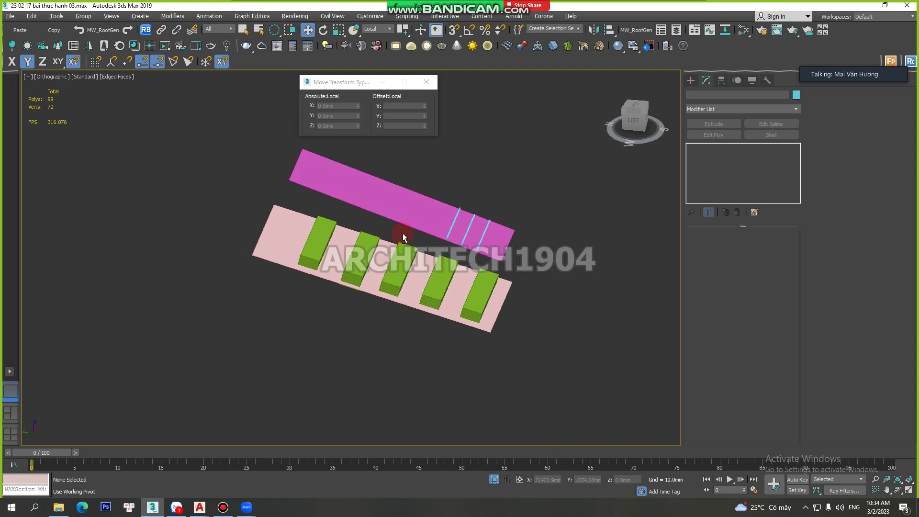
scroll(359, 220, up, 2)
scroll(340, 275, up, 1)
click(343, 276)
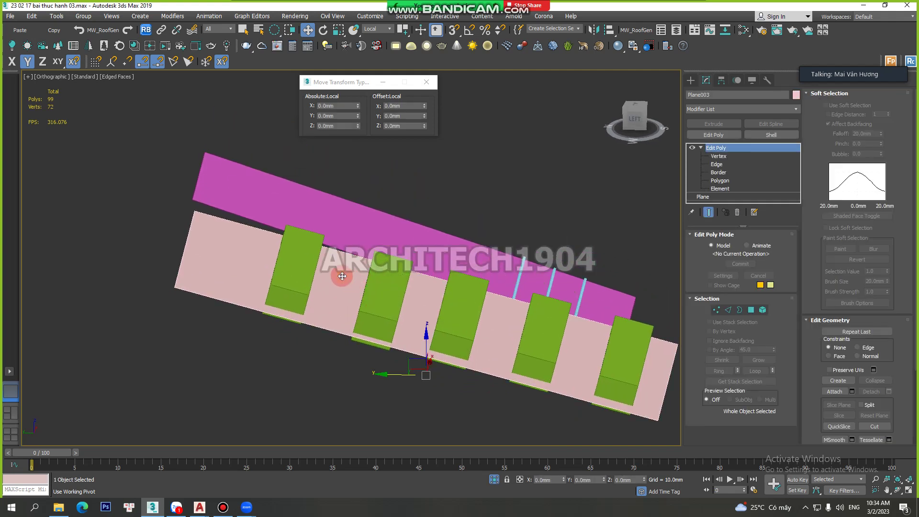
click(292, 190)
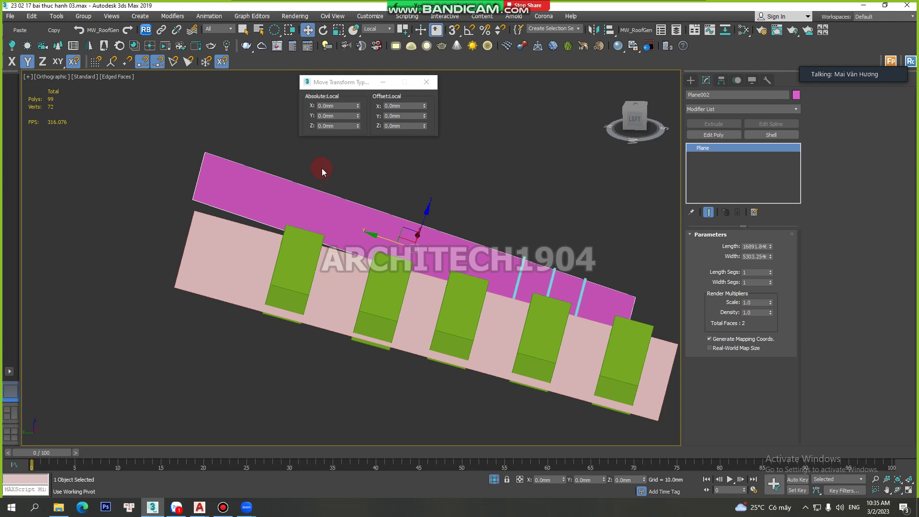
click(339, 173)
click(339, 268)
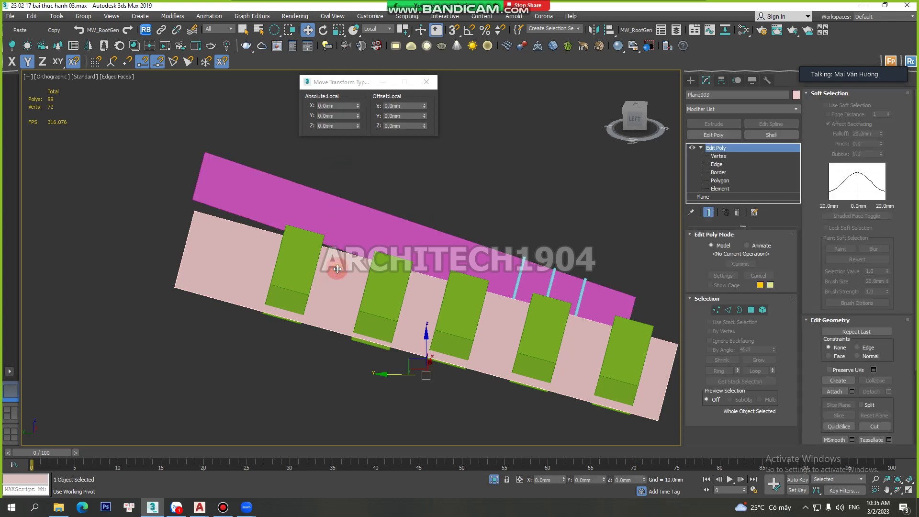
click(368, 175)
click(378, 82)
click(383, 28)
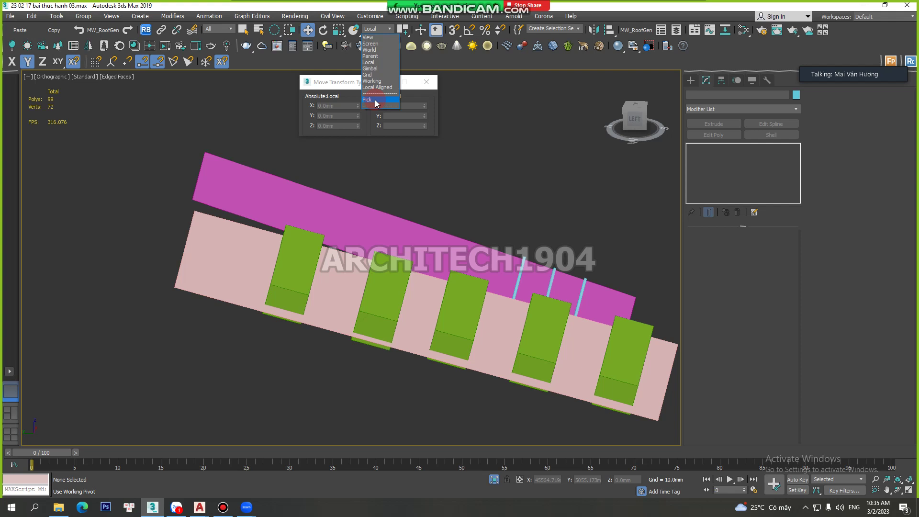
Step: Orbit to look down on both planes, try selecting objects, and end with nothing selected
scroll(435, 221, down, 3)
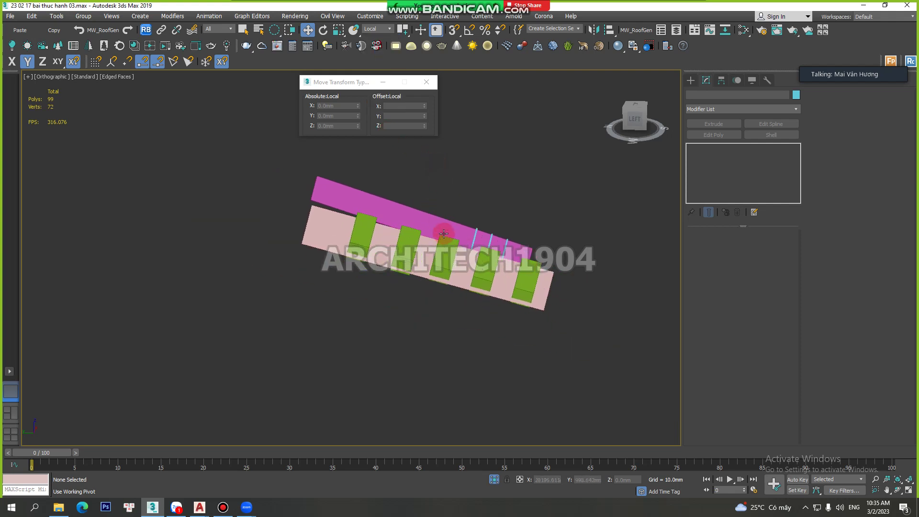
alt+middle_drag(390, 277, 366, 266)
drag(397, 189, 312, 332)
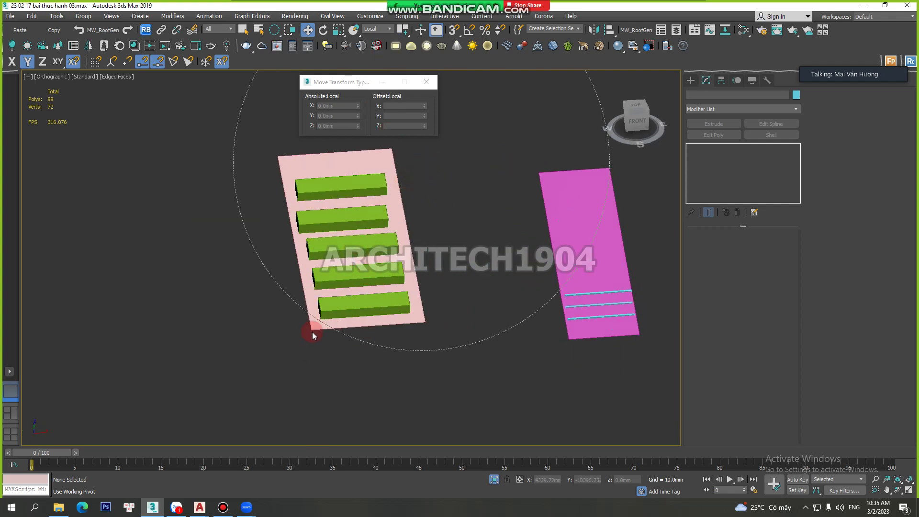
key(q)
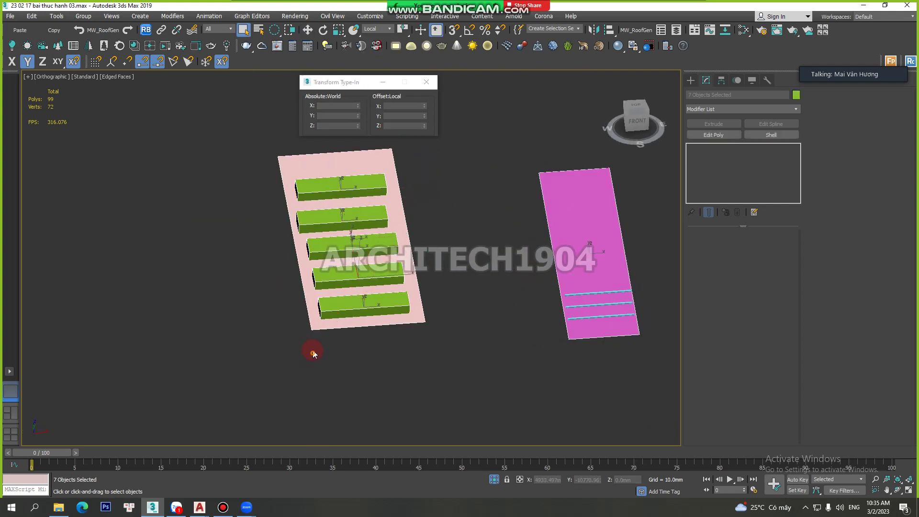
click(312, 349)
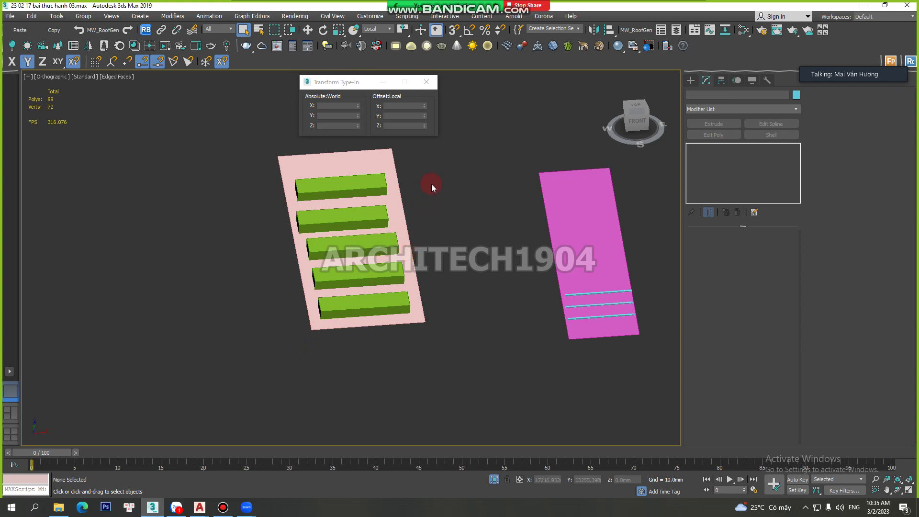
drag(432, 184, 337, 324)
click(566, 246)
click(457, 200)
Step: Set the reference coordinate system to Pick using the magenta plane Plane002
click(376, 29)
click(380, 99)
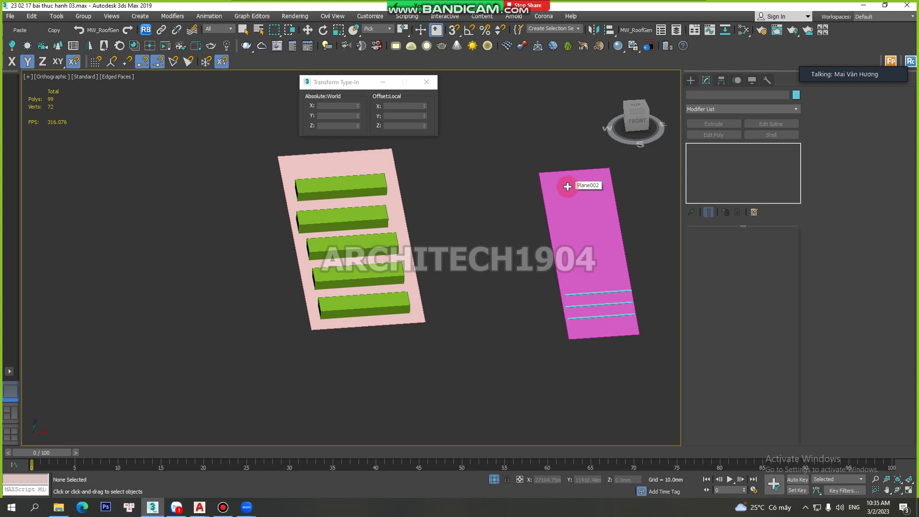
click(568, 186)
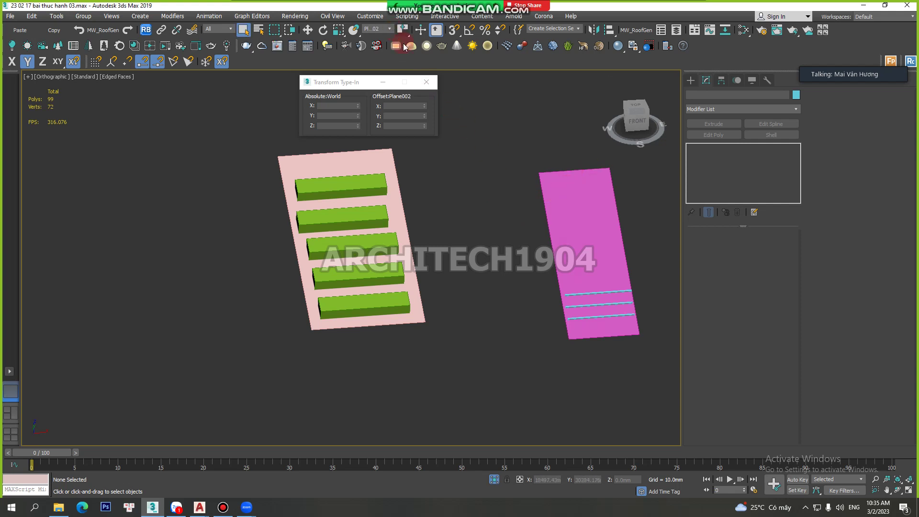
click(380, 29)
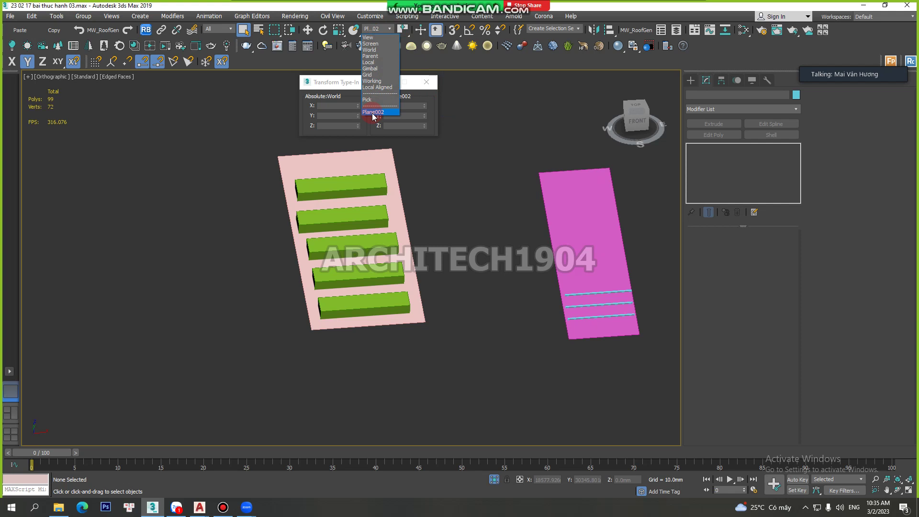
click(418, 150)
Step: Rename the magenta plane to 'mat phang mau tim' and keep it as the picked reference
click(560, 187)
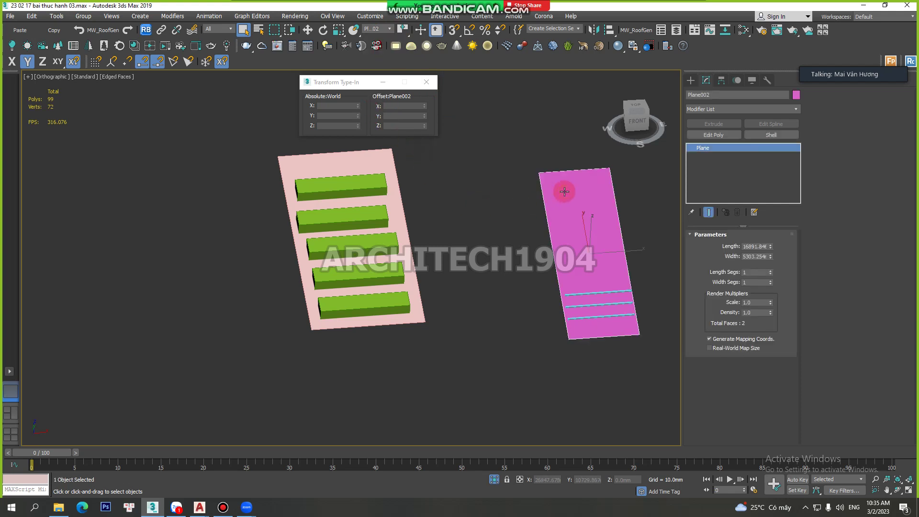
click(704, 95)
text(mat phang mau tim)
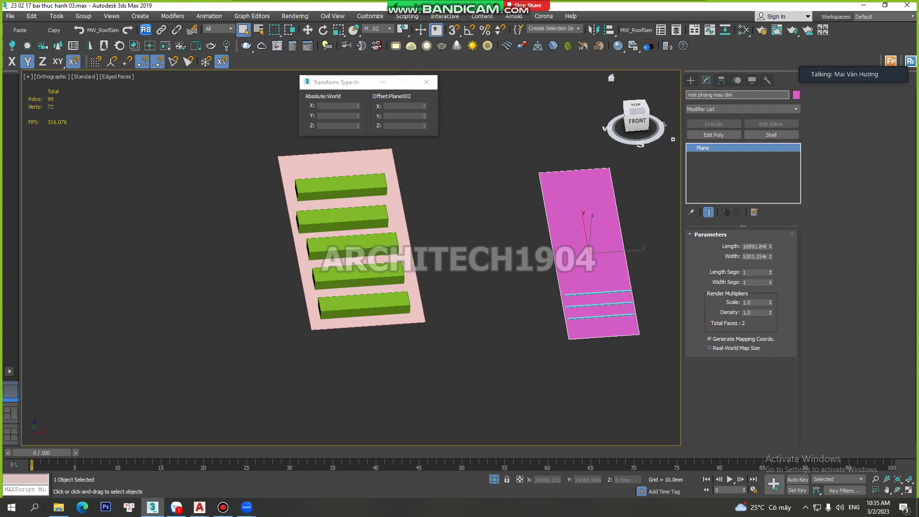
key(Return)
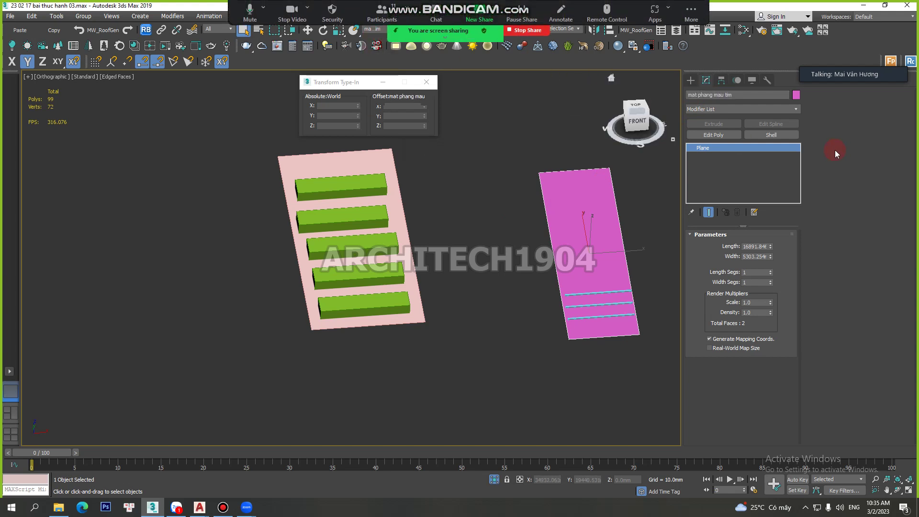
click(376, 32)
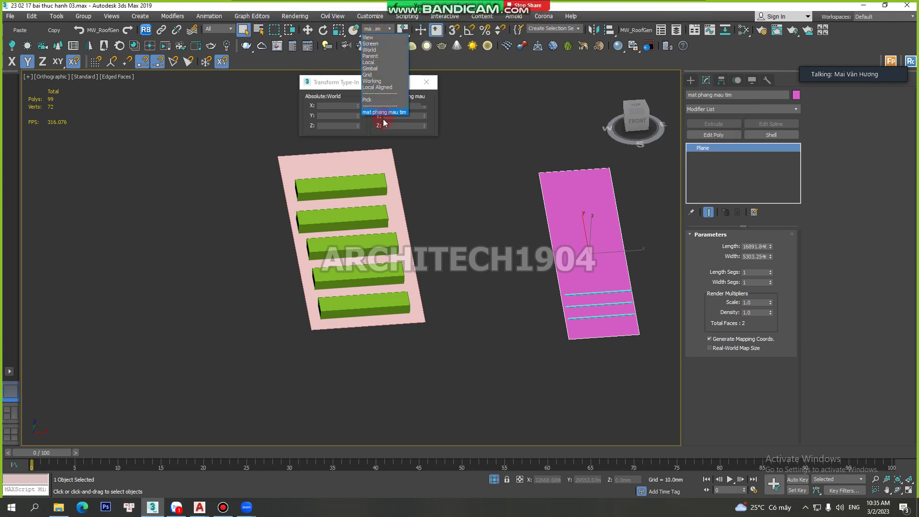
click(452, 163)
Step: Orbit to an oblique view and select the pink plane, leaving the coordinate system unchanged
middle_drag(458, 180, 437, 220)
alt+middle_drag(438, 265, 361, 207)
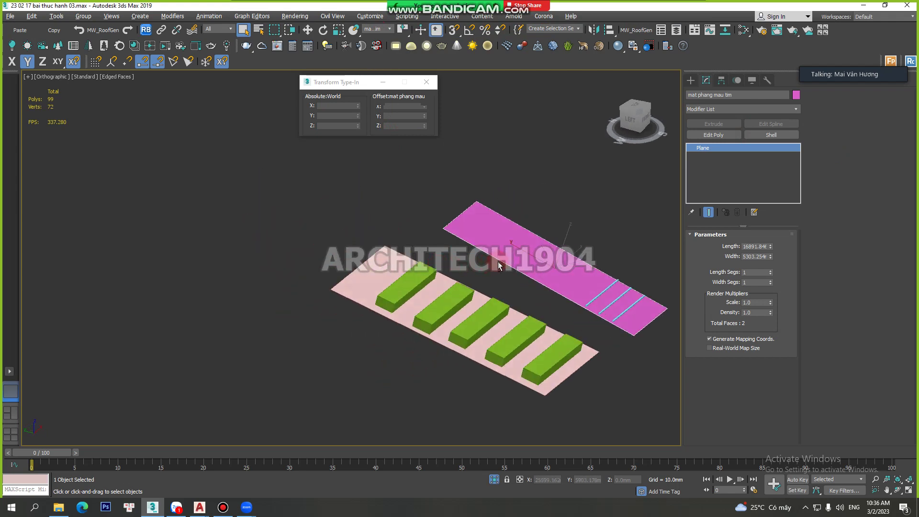
scroll(361, 207, up, 2)
scroll(312, 238, up, 2)
click(340, 246)
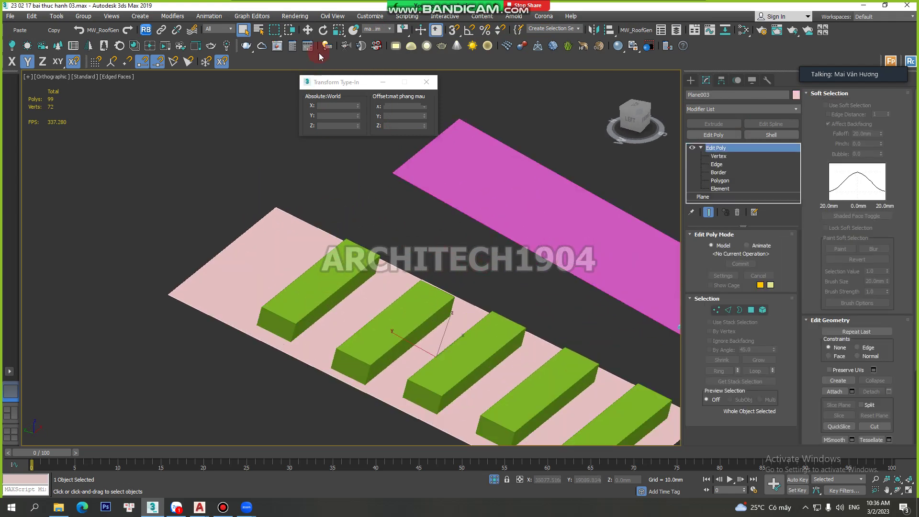
click(376, 28)
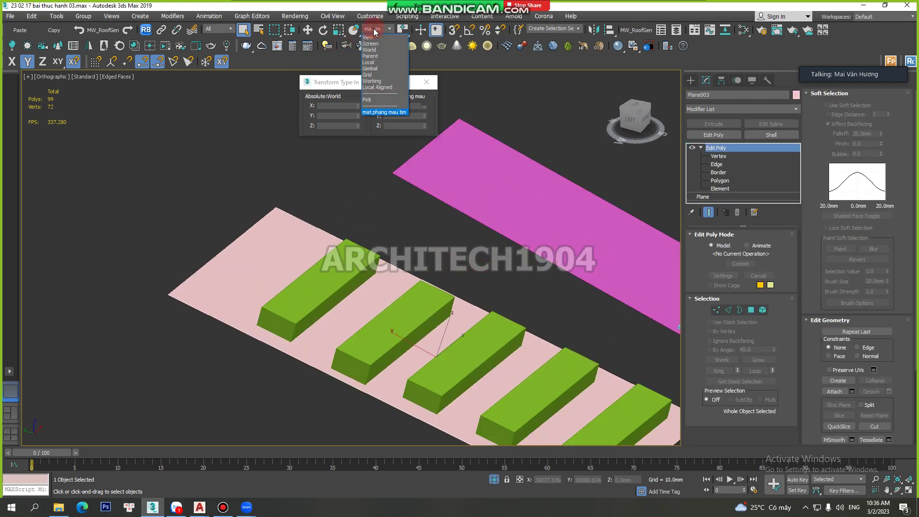
click(371, 112)
scroll(312, 174, down, 2)
Step: Slide the pink plane in Local coordinates, including along its local Y axis
key(w)
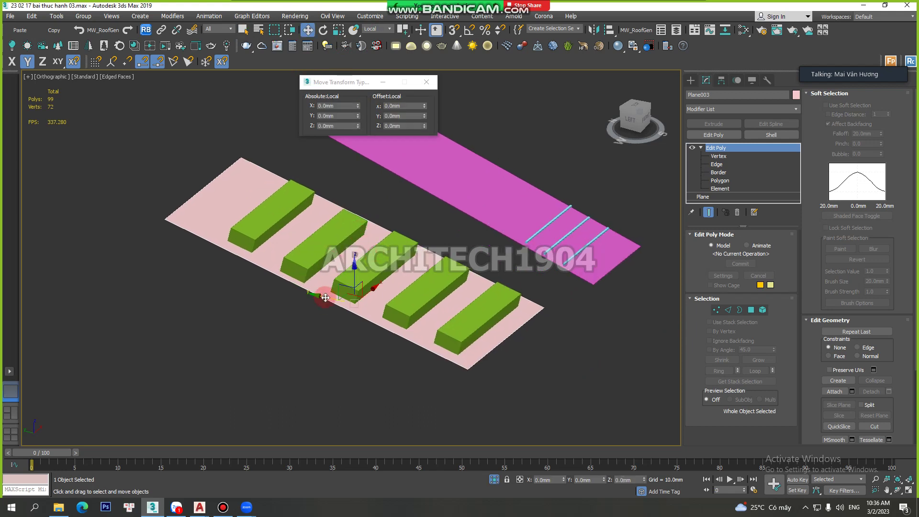
mouse_move(325, 298)
mouse_down()
mouse_move(394, 312)
mouse_move(286, 283)
mouse_up()
click(373, 29)
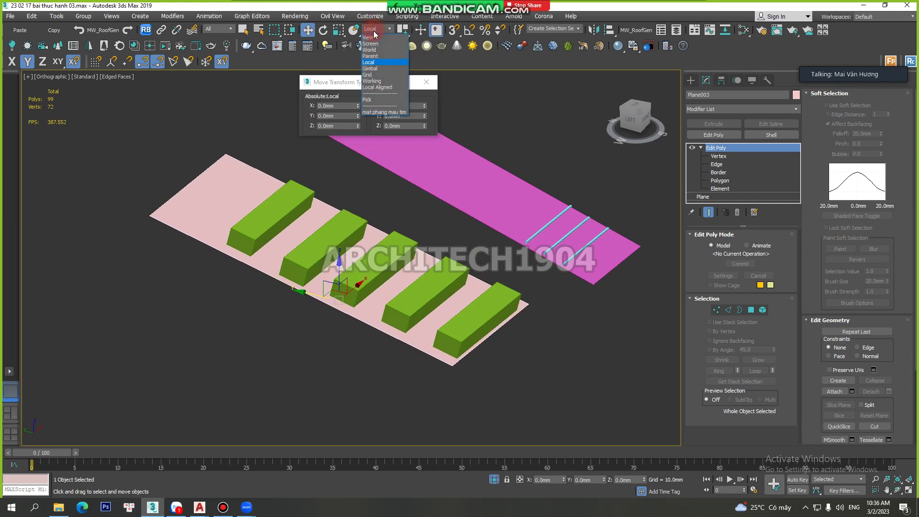
click(340, 182)
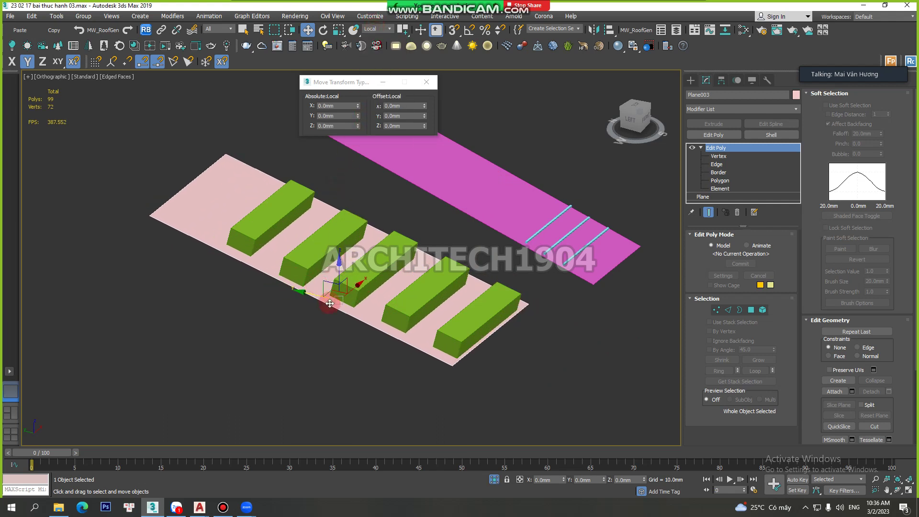
mouse_move(314, 293)
mouse_down()
mouse_move(367, 328)
mouse_move(355, 325)
mouse_up()
Step: Slide a green box left to the plane's far end, then select the fourth green box Box010
click(379, 273)
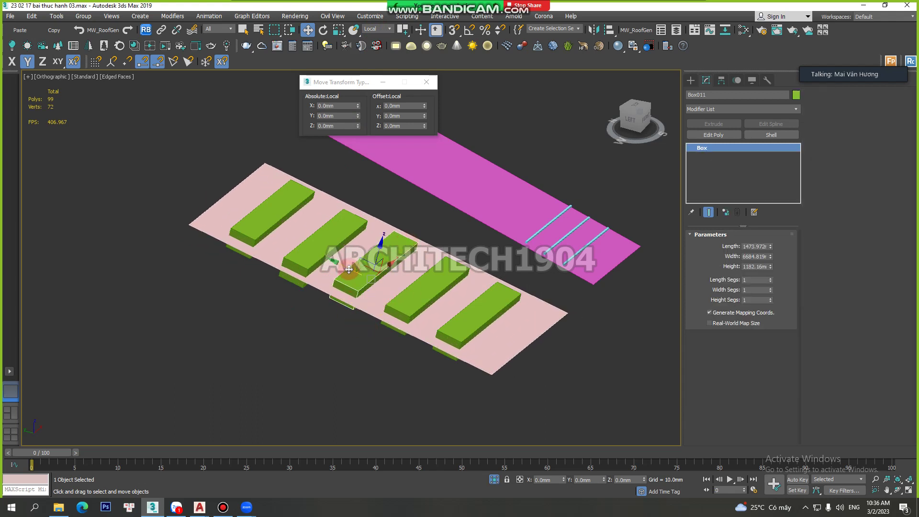
mouse_move(380, 278)
mouse_down()
mouse_move(367, 278)
mouse_move(378, 287)
mouse_move(158, 191)
mouse_move(205, 205)
mouse_up()
click(423, 290)
scroll(217, 165, up, 2)
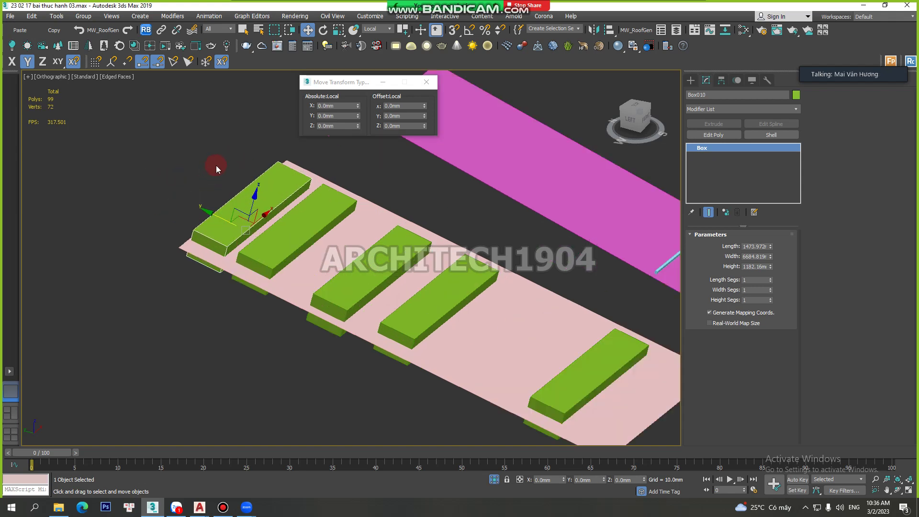
scroll(349, 225, up, 2)
scroll(349, 225, down, 1)
scroll(328, 189, down, 3)
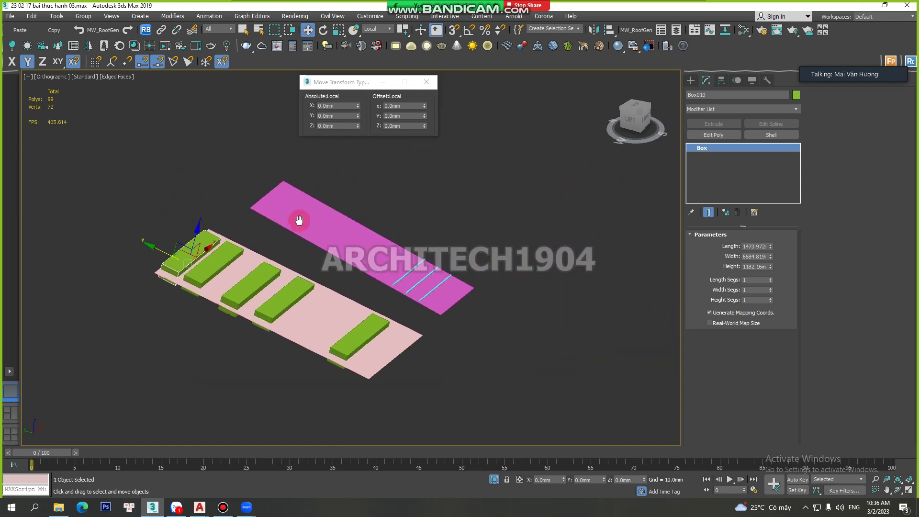
scroll(302, 215, up, 4)
scroll(299, 220, down, 1)
scroll(318, 204, down, 2)
mouse_move(337, 257)
alt+middle_down()
mouse_move(290, 264)
mouse_move(307, 240)
alt+middle_up()
mouse_move(396, 245)
alt+middle_down()
mouse_move(449, 268)
mouse_move(405, 273)
alt+middle_up()
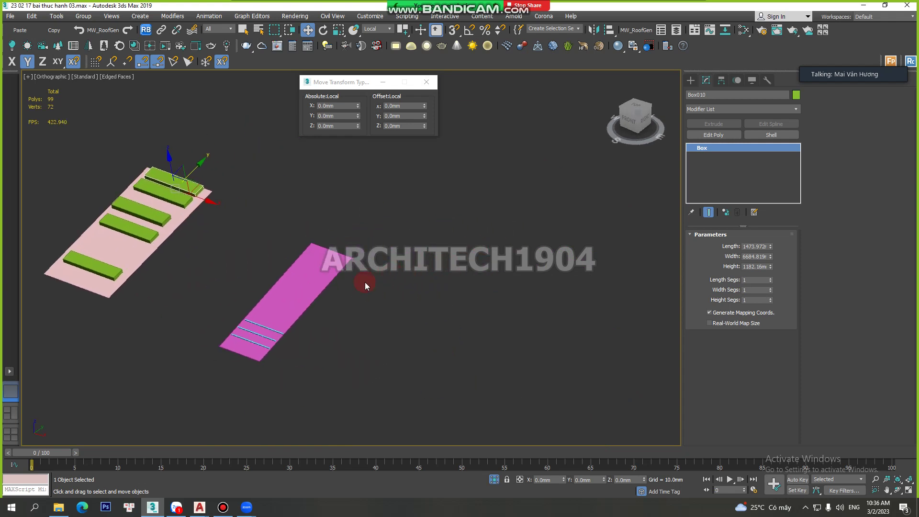
scroll(311, 283, up, 2)
scroll(402, 230, down, 1)
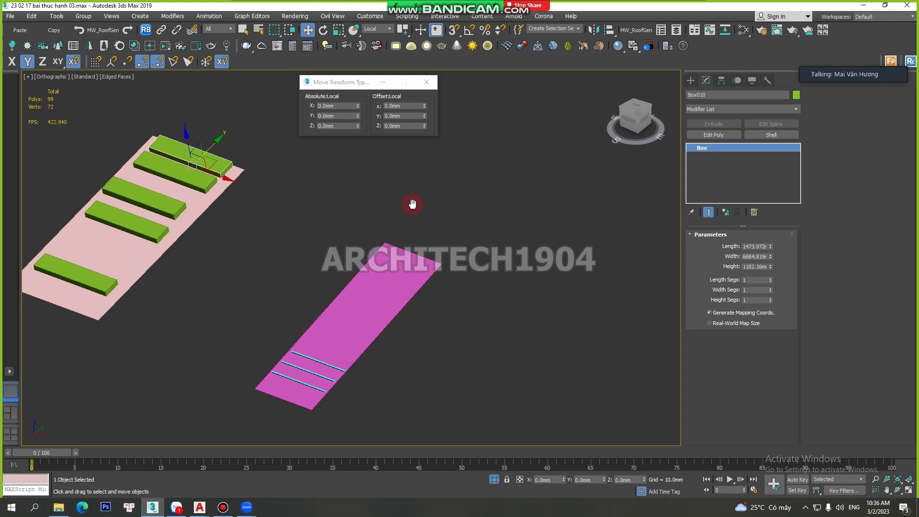
Step: Review the reference coordinate list and the box's Hierarchy pivot settings, keeping Local
click(390, 31)
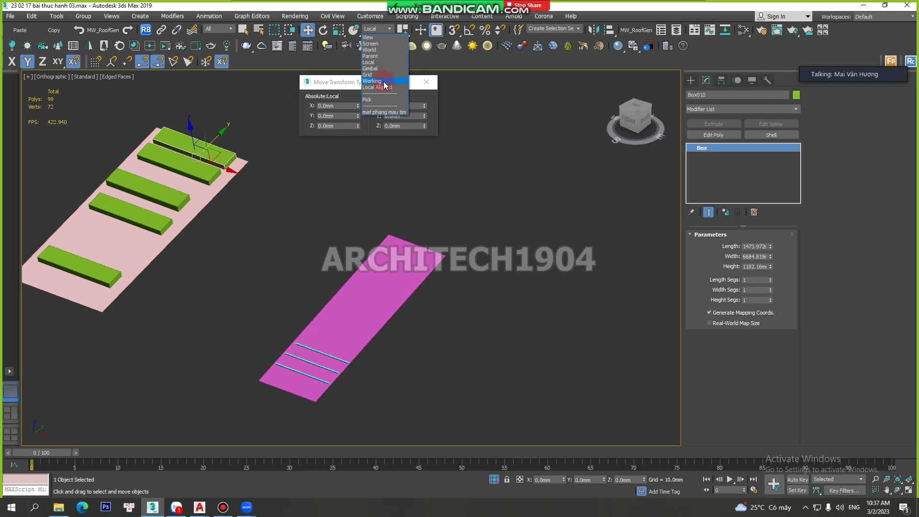
click(720, 83)
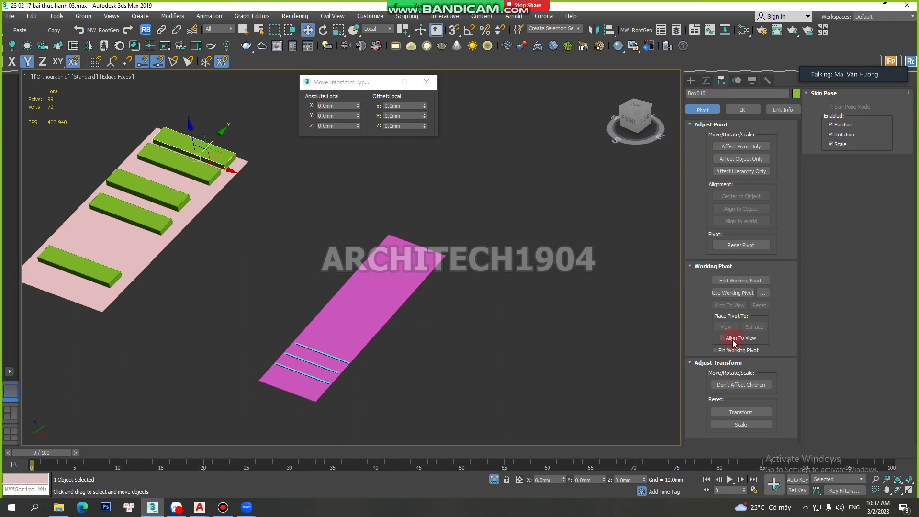
click(377, 29)
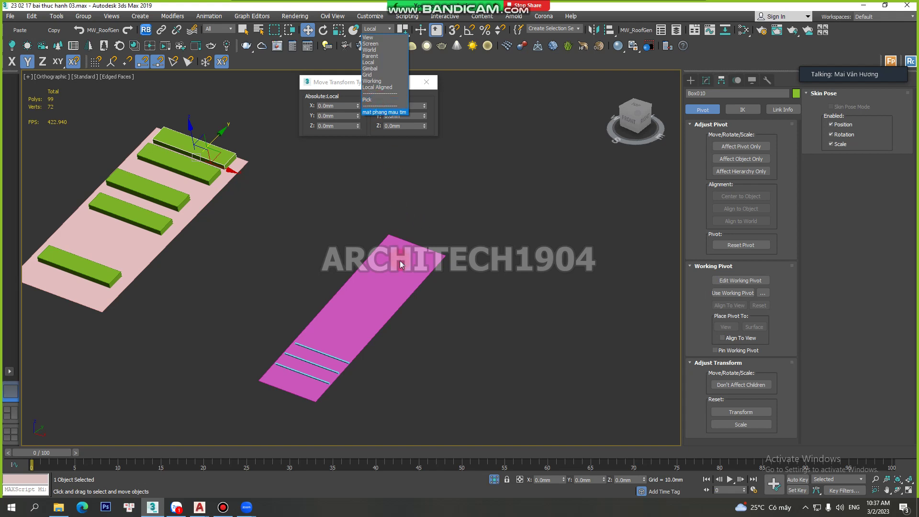
click(337, 235)
Step: Pan, zoom and orbit to centre the magenta plane, then bring up the Create panel
scroll(338, 235, up, 2)
scroll(282, 196, up, 3)
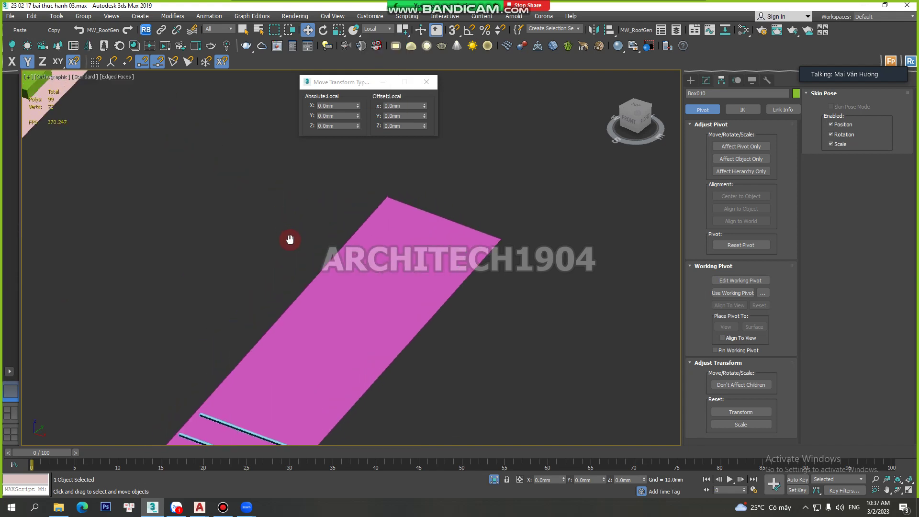
scroll(338, 248, up, 1)
mouse_move(338, 248)
middle_down()
mouse_move(323, 214)
mouse_move(290, 191)
mouse_move(423, 257)
middle_up()
scroll(424, 257, down, 2)
scroll(123, 174, up, 2)
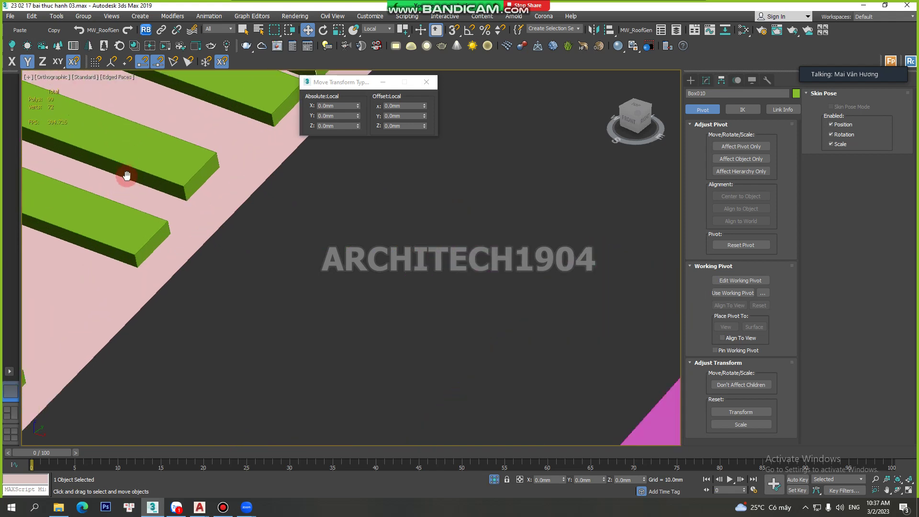
scroll(182, 197, up, 2)
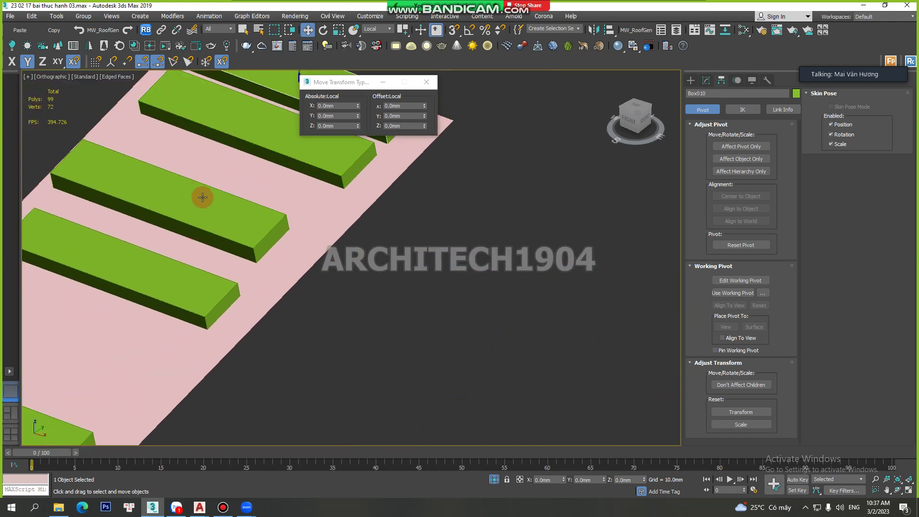
scroll(200, 194, down, 1)
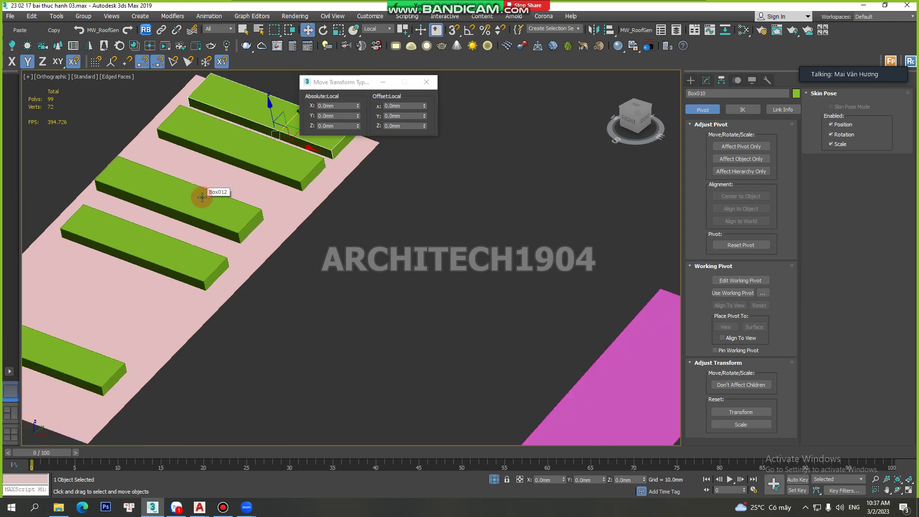
scroll(184, 216, down, 1)
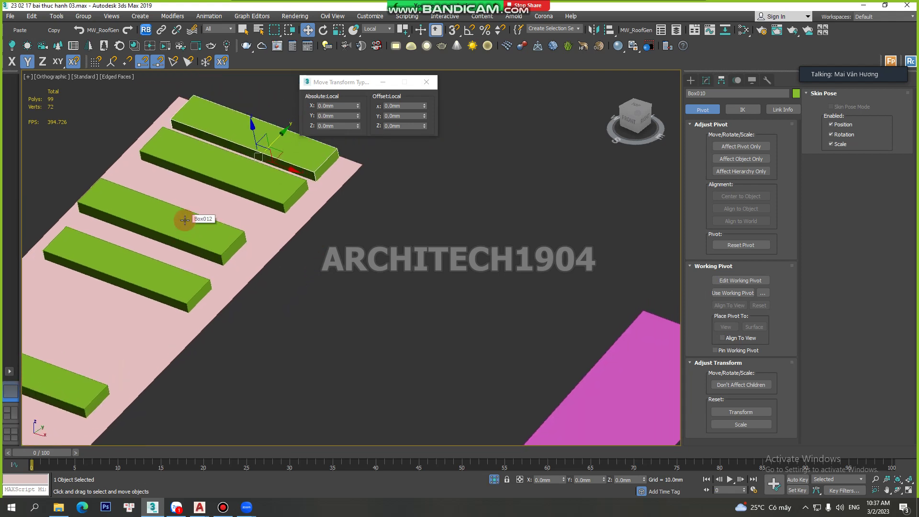
middle_drag(185, 220, 179, 200)
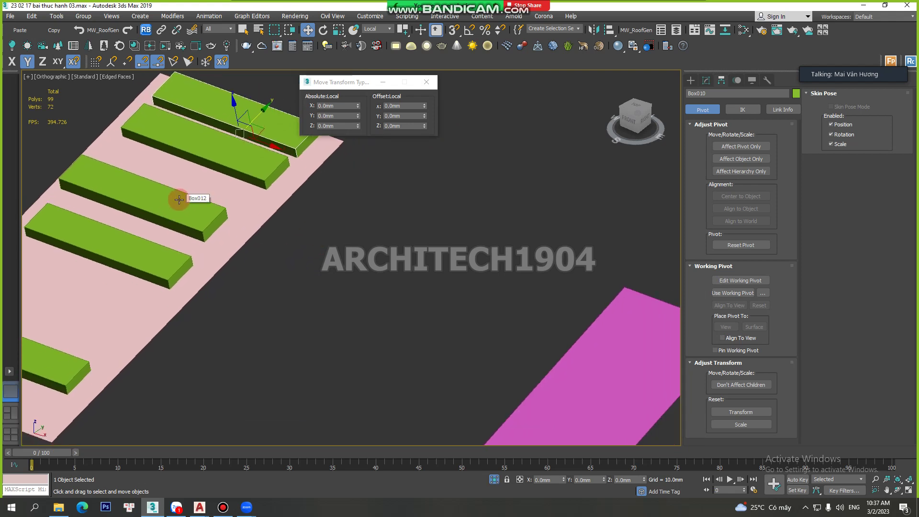
middle_drag(393, 242, 230, 218)
mouse_move(390, 318)
middle_down()
mouse_move(374, 231)
mouse_move(377, 292)
middle_up()
scroll(374, 232, up, 2)
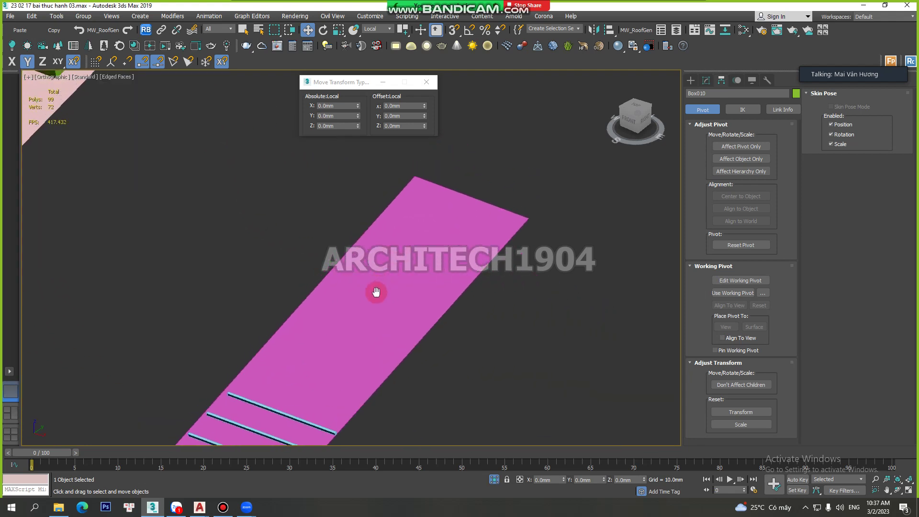
scroll(400, 242, down, 2)
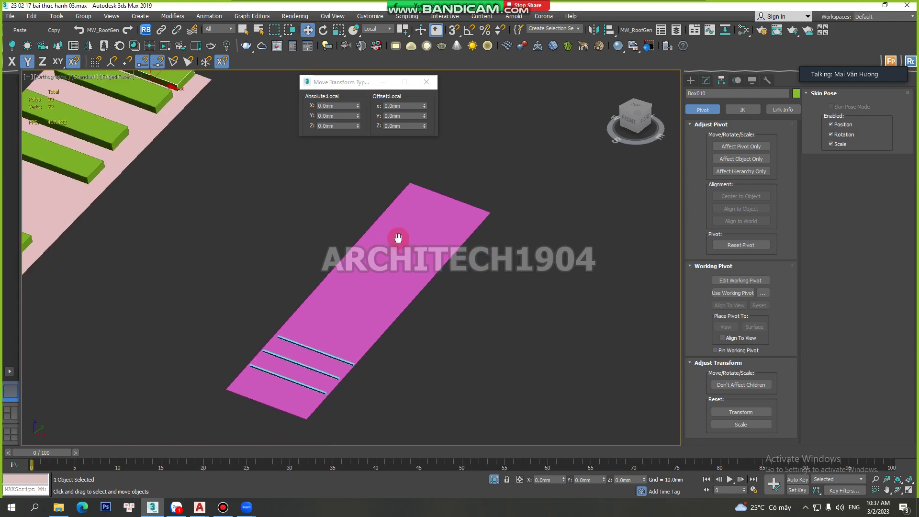
mouse_move(402, 240)
alt+middle_down()
mouse_move(269, 144)
mouse_move(322, 255)
mouse_move(350, 279)
alt+middle_up()
scroll(349, 277, down, 3)
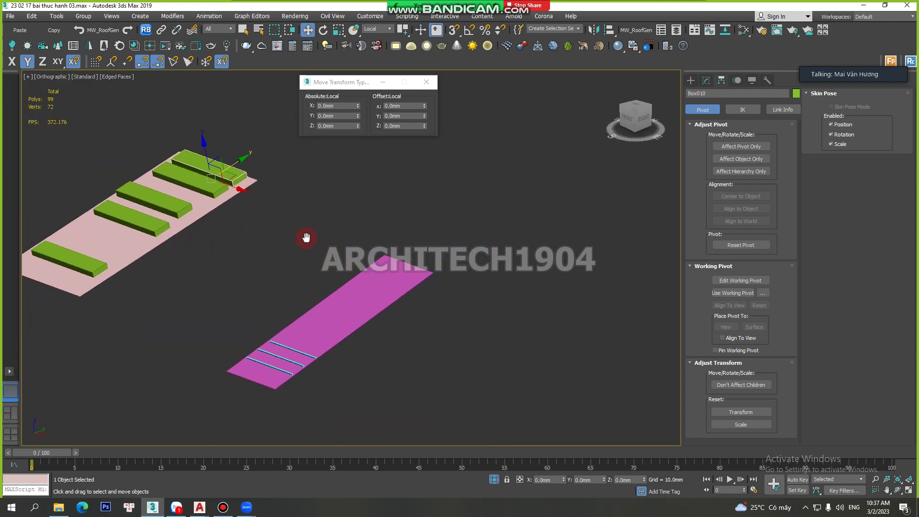
middle_drag(306, 238, 321, 231)
click(691, 80)
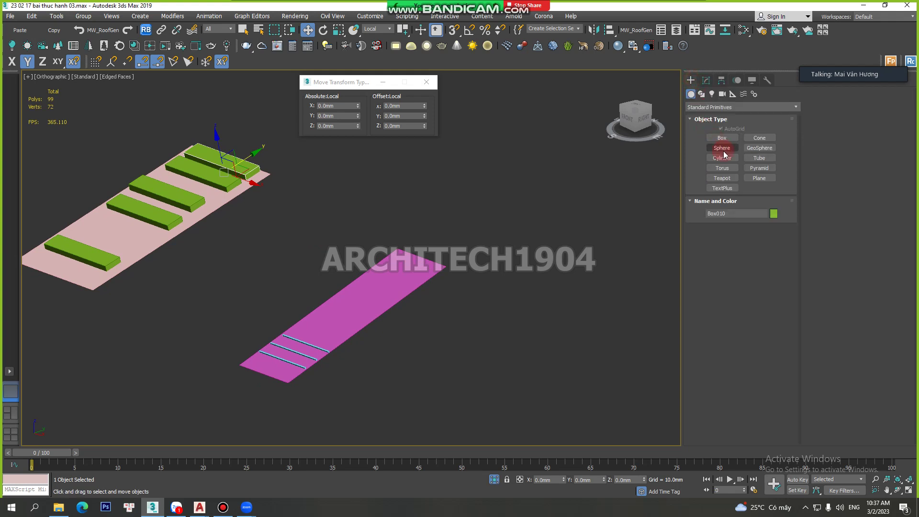
Step: Draw a straight two-point line, Line018, beside the magenta plane
click(701, 94)
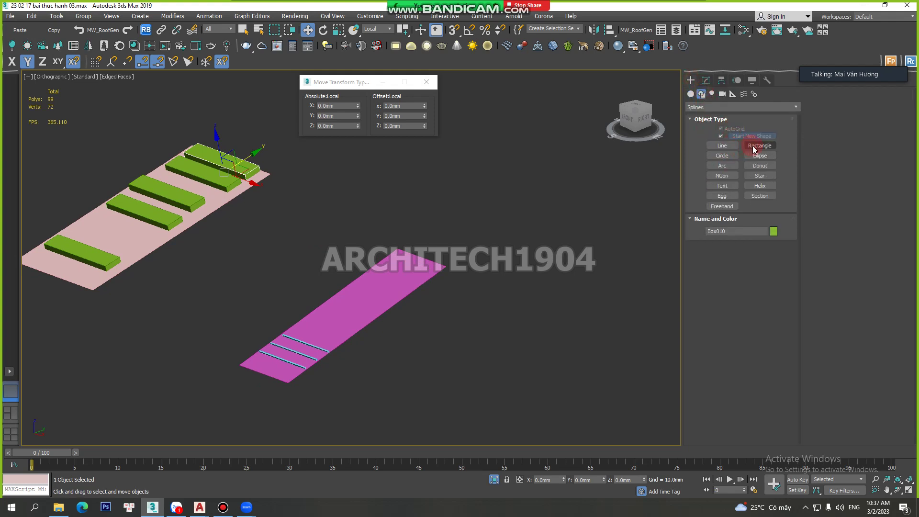
click(728, 146)
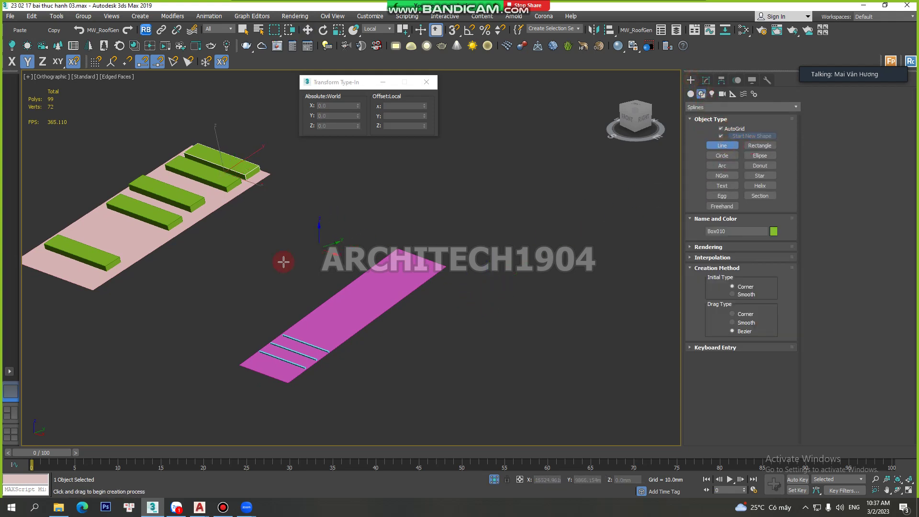
click(253, 289)
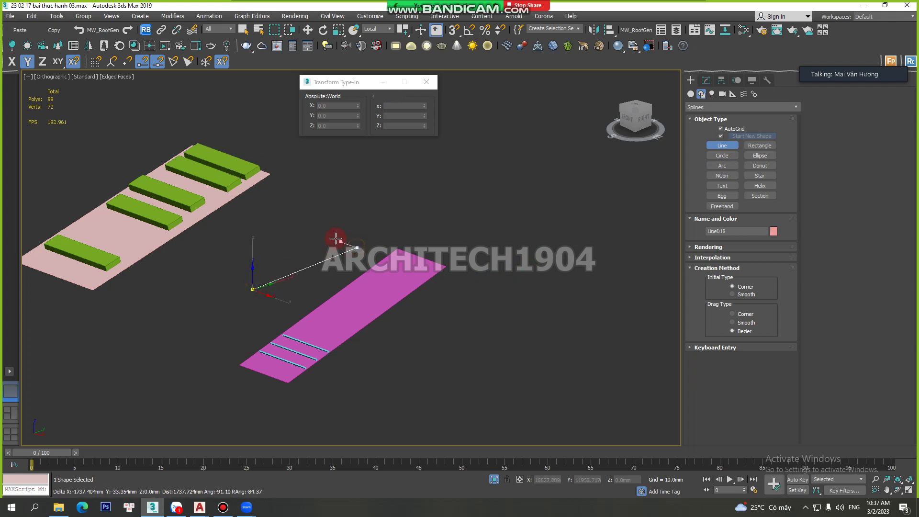
scroll(336, 238, up, 2)
right_click(348, 243)
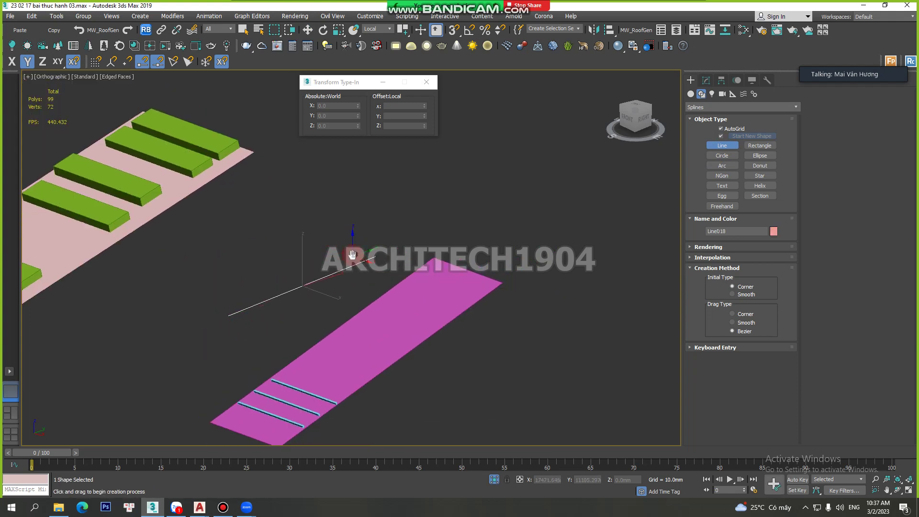
Step: Rotate Line018 to a steeper angle and recentre the view on it
key(e)
drag(285, 257, 267, 278)
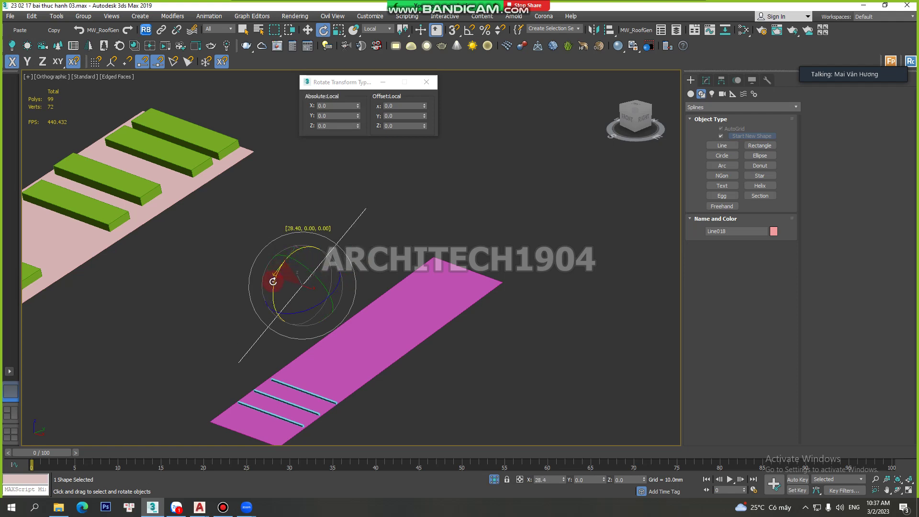
middle_drag(336, 231, 384, 199)
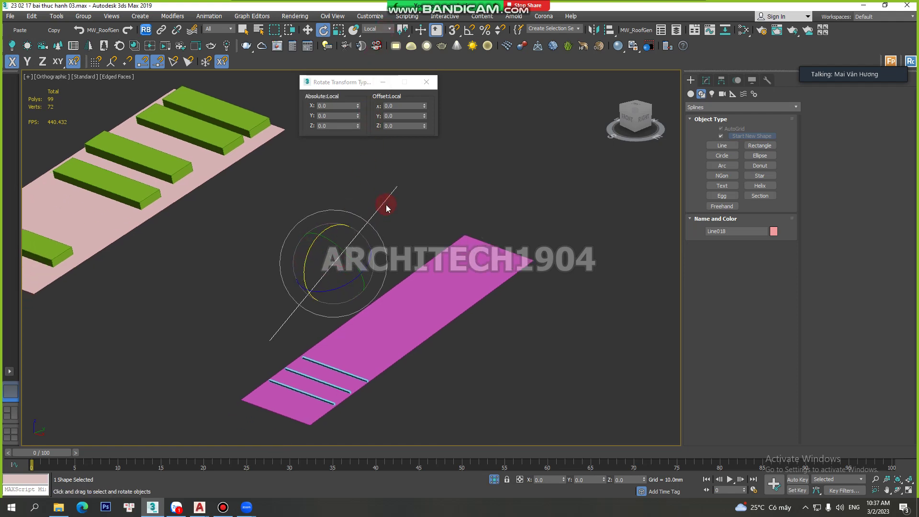
middle_drag(377, 241, 359, 288)
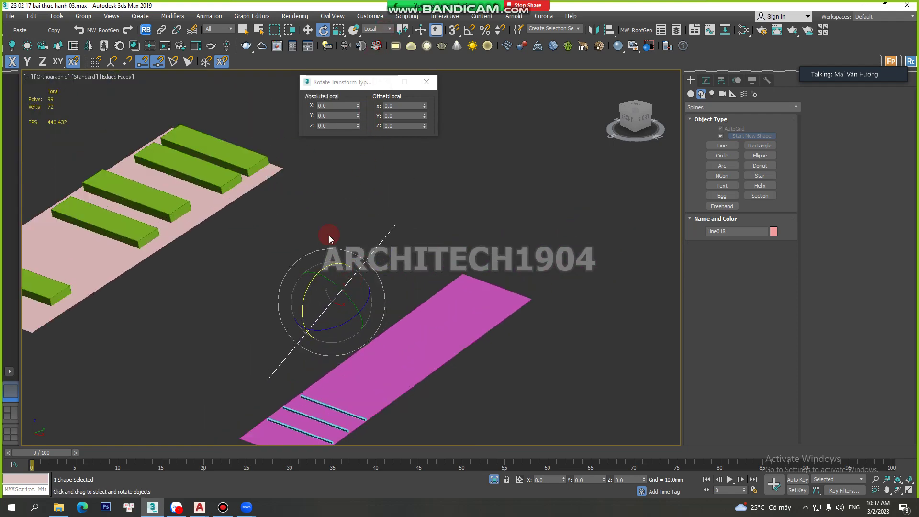
click(377, 29)
click(378, 96)
Step: Pick Line018 as the reference coordinate system and confirm it in the list
click(374, 29)
click(381, 99)
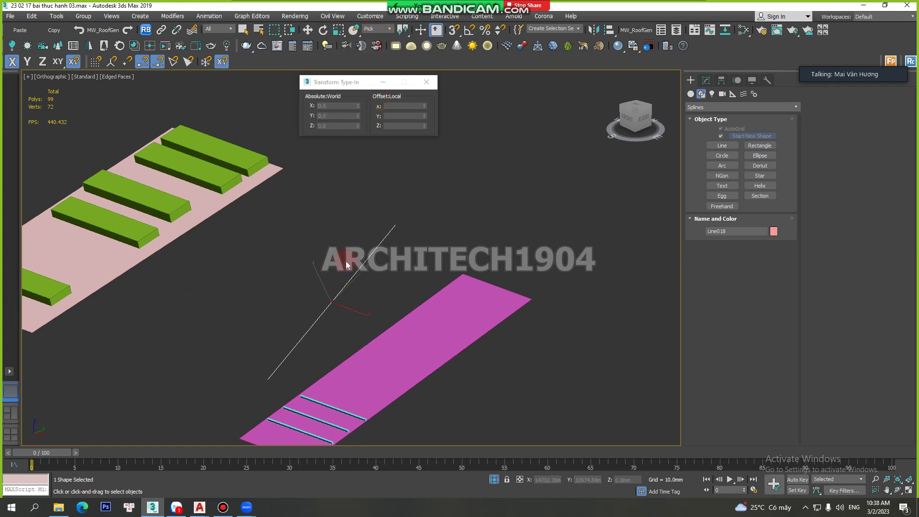
click(364, 261)
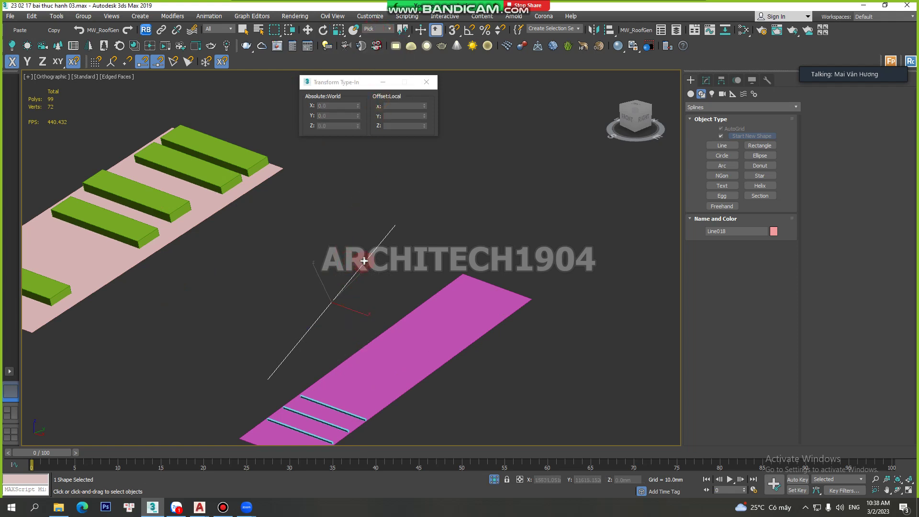
click(377, 28)
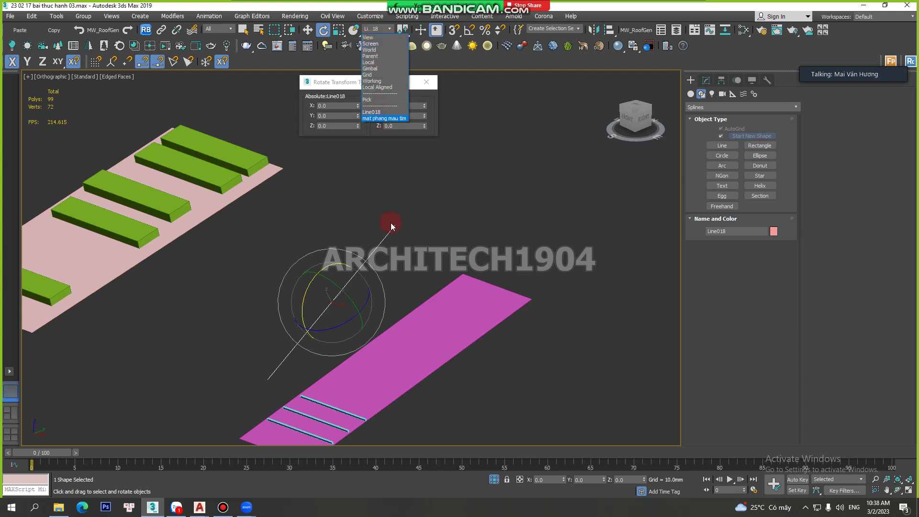
scroll(380, 230, up, 4)
scroll(372, 217, down, 6)
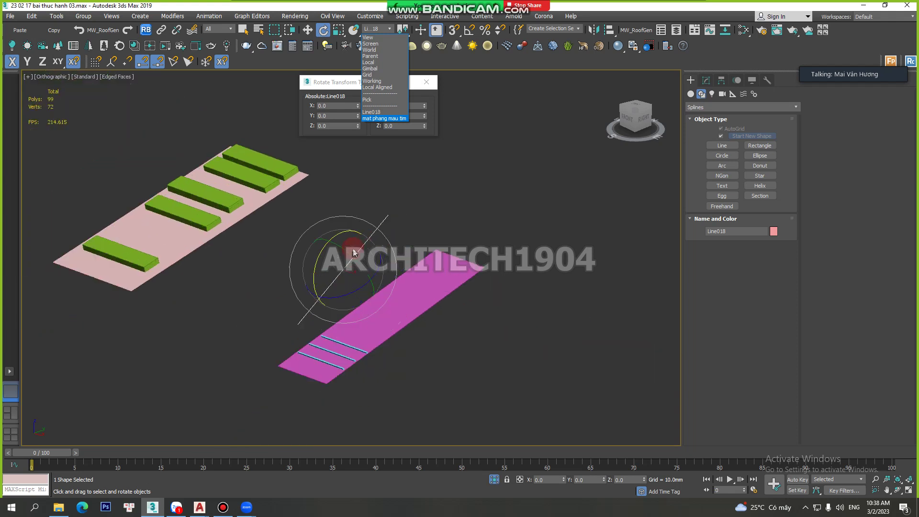
scroll(388, 246, down, 3)
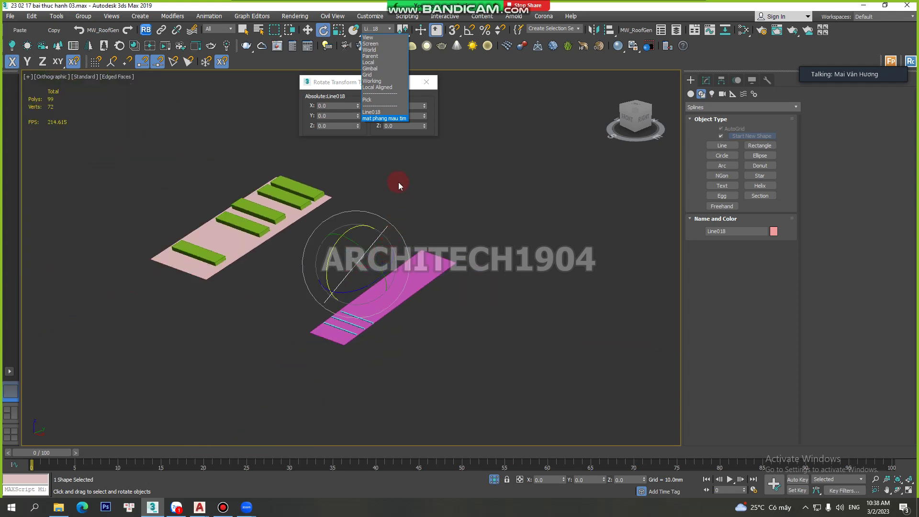